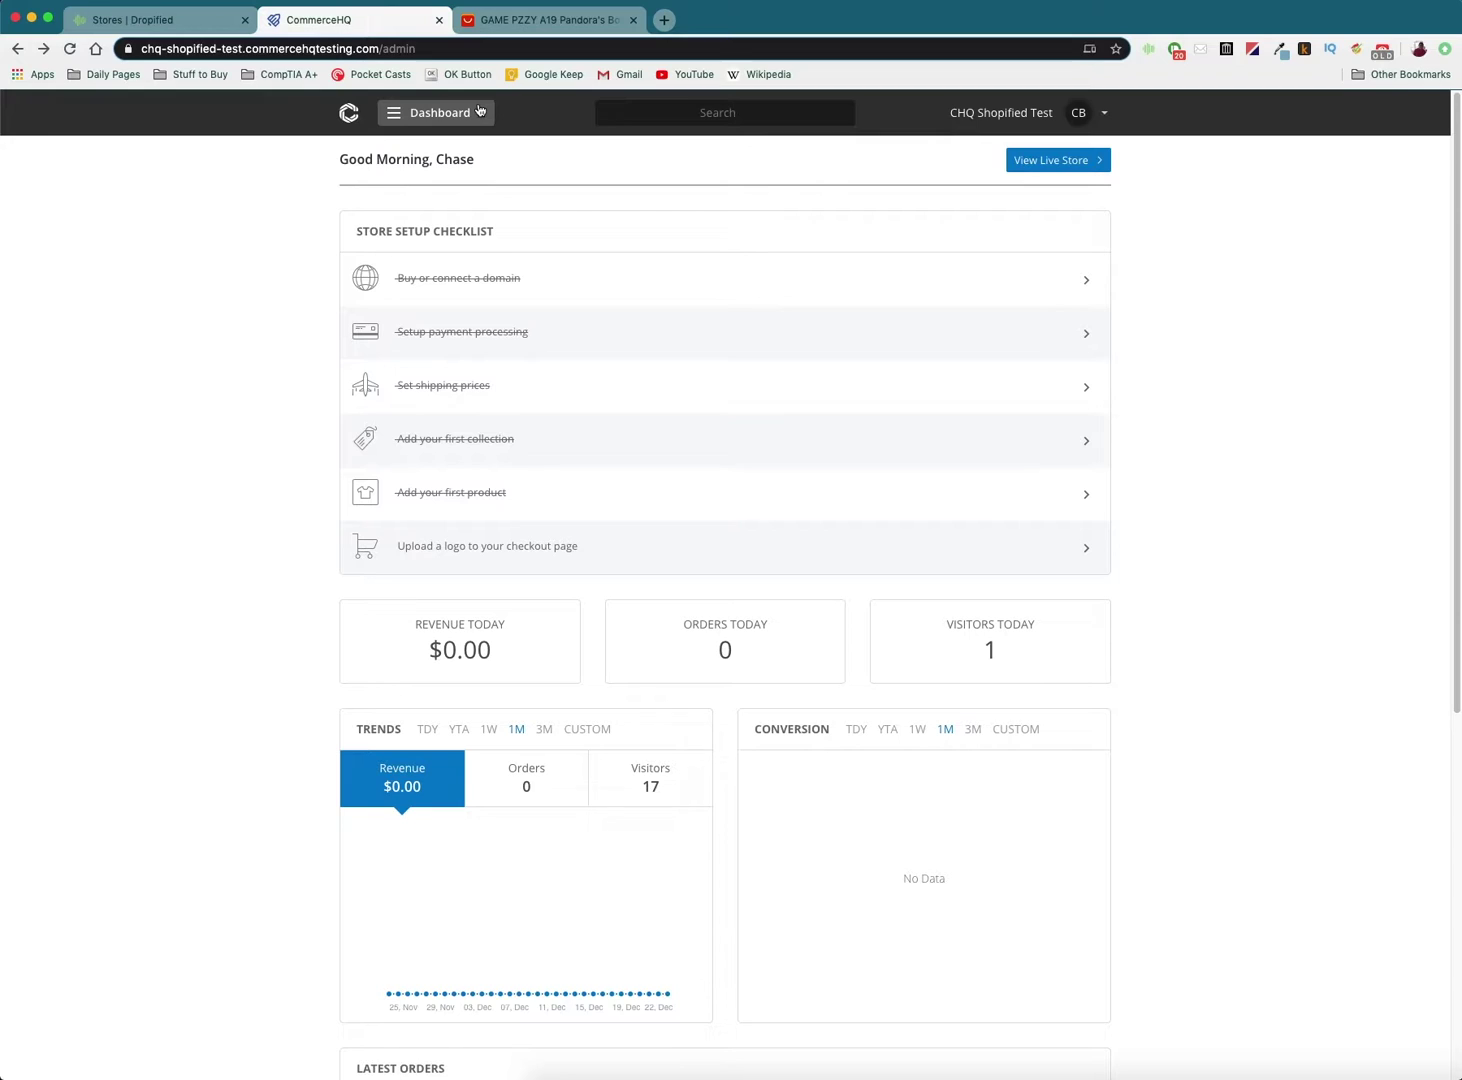
Go to CommerceHQ's All Products list and briefly preview the Game System storefront page.
left_click(486, 116)
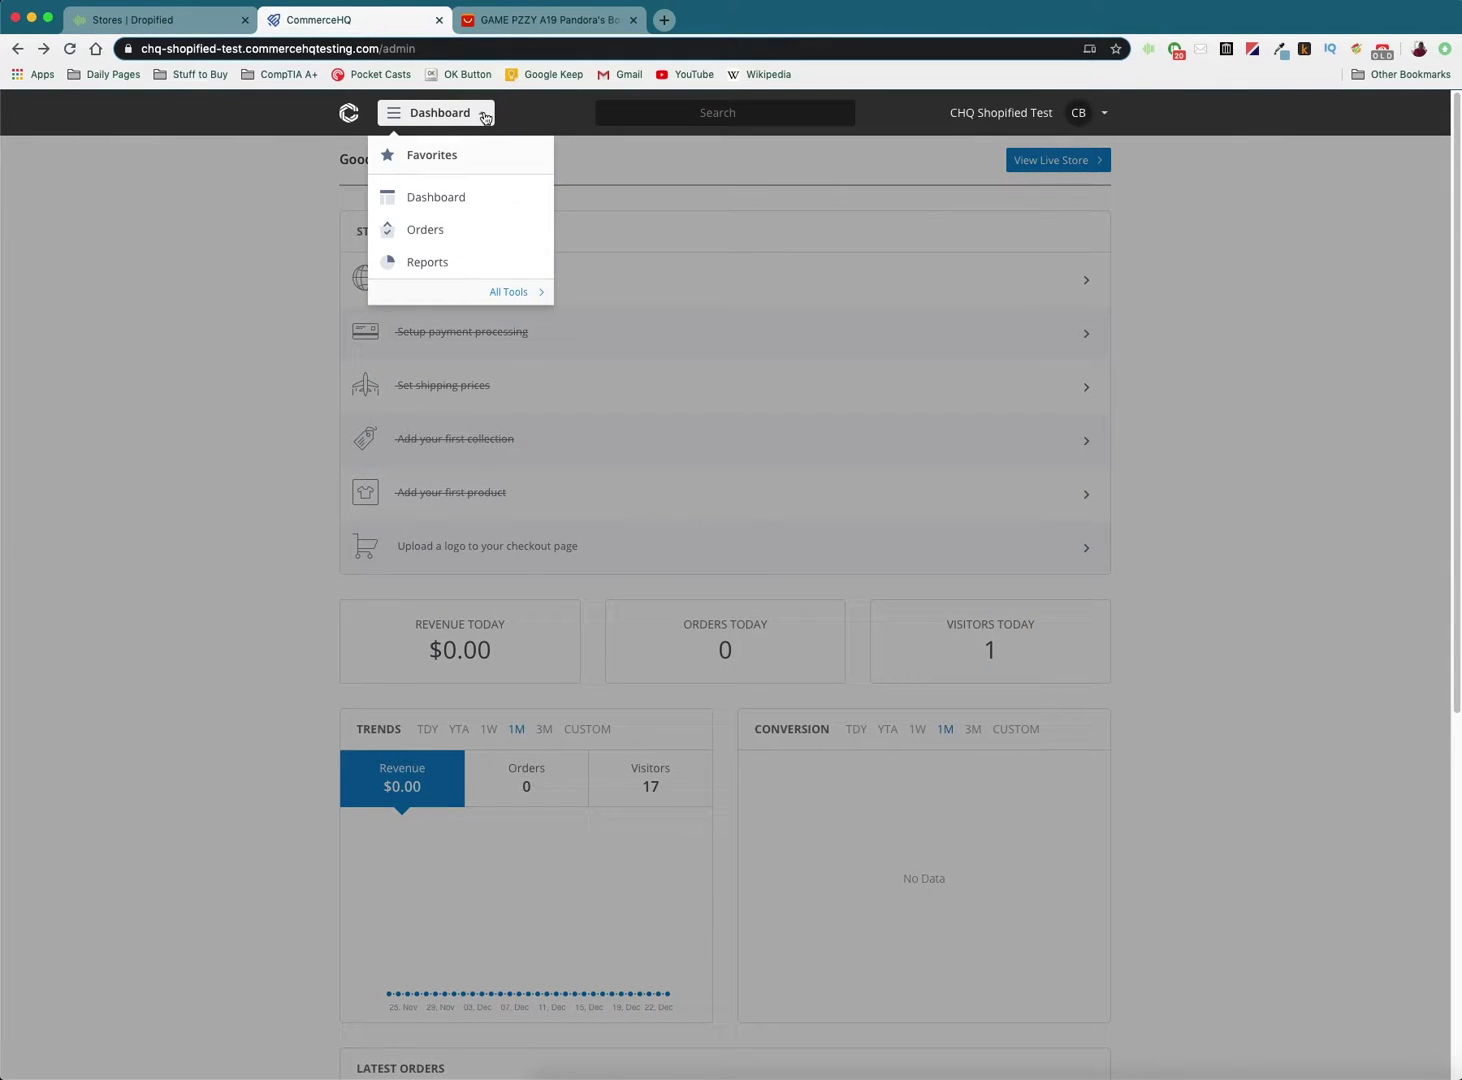
left_click(520, 300)
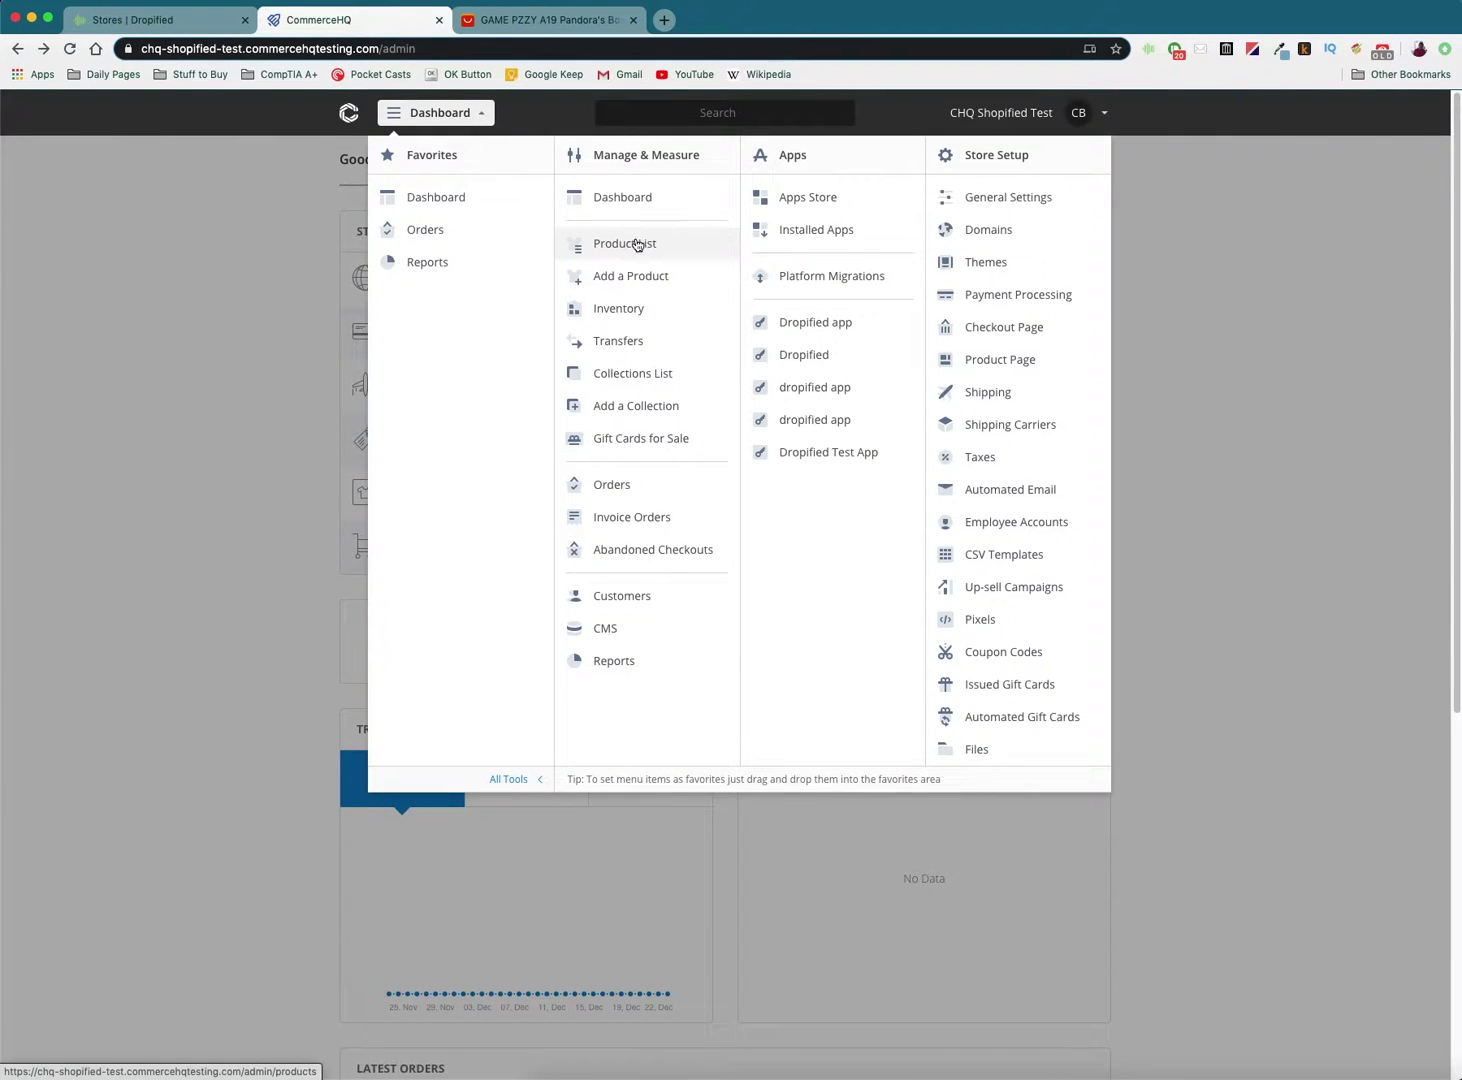
left_click(639, 245)
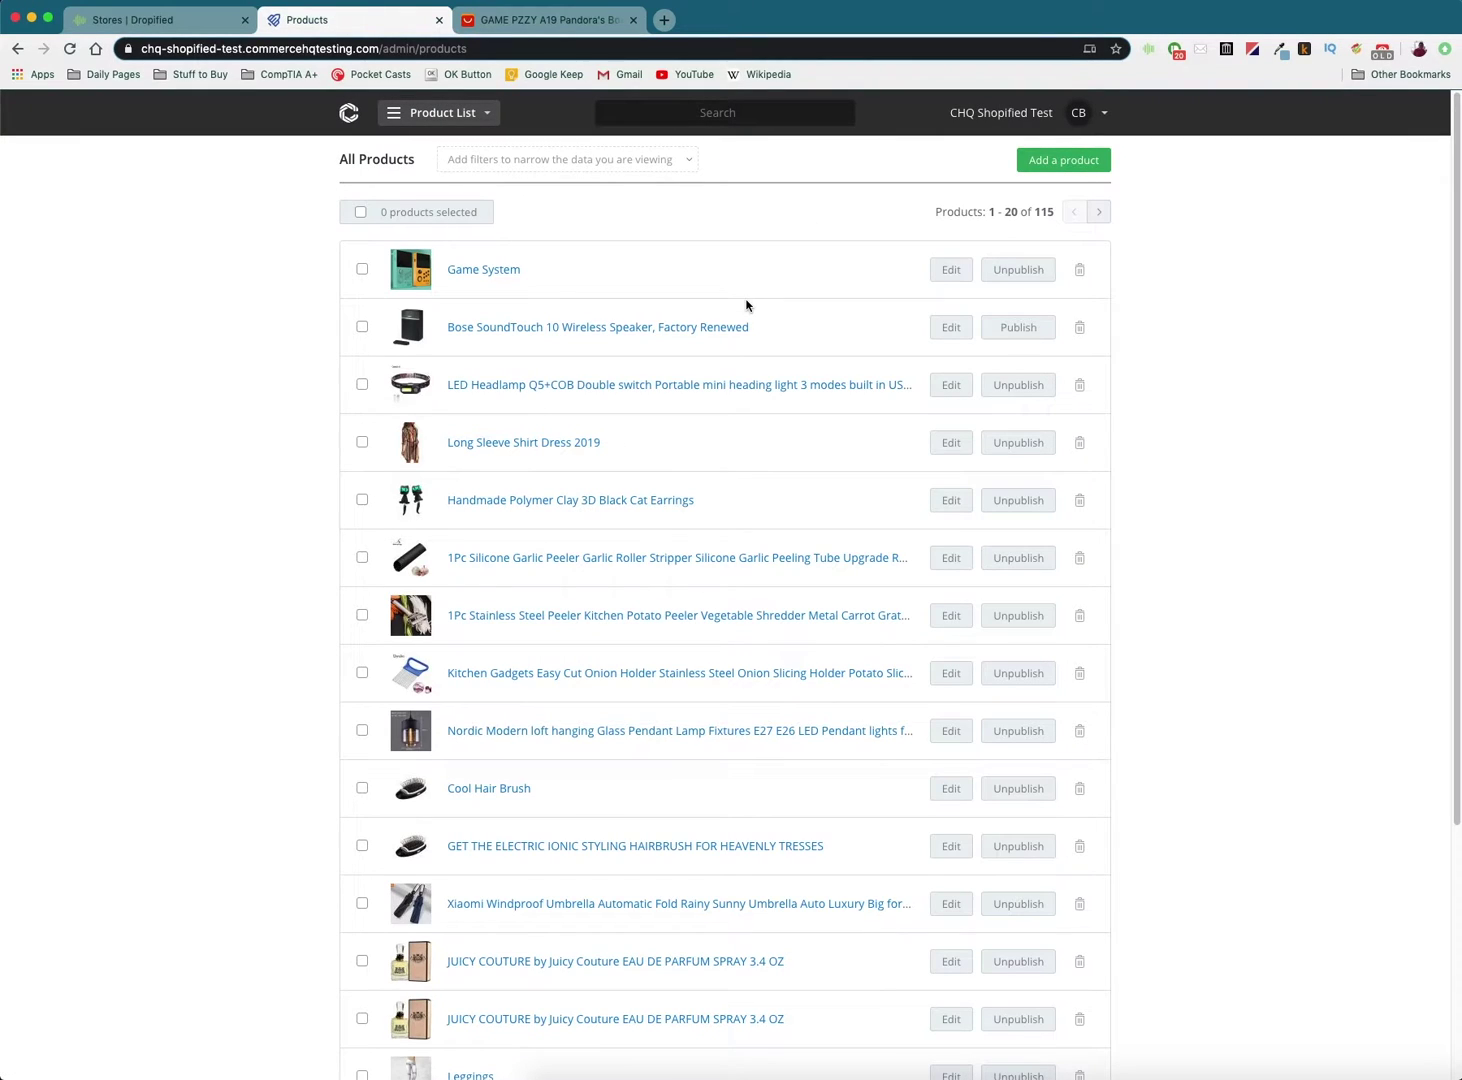
left_click(469, 278)
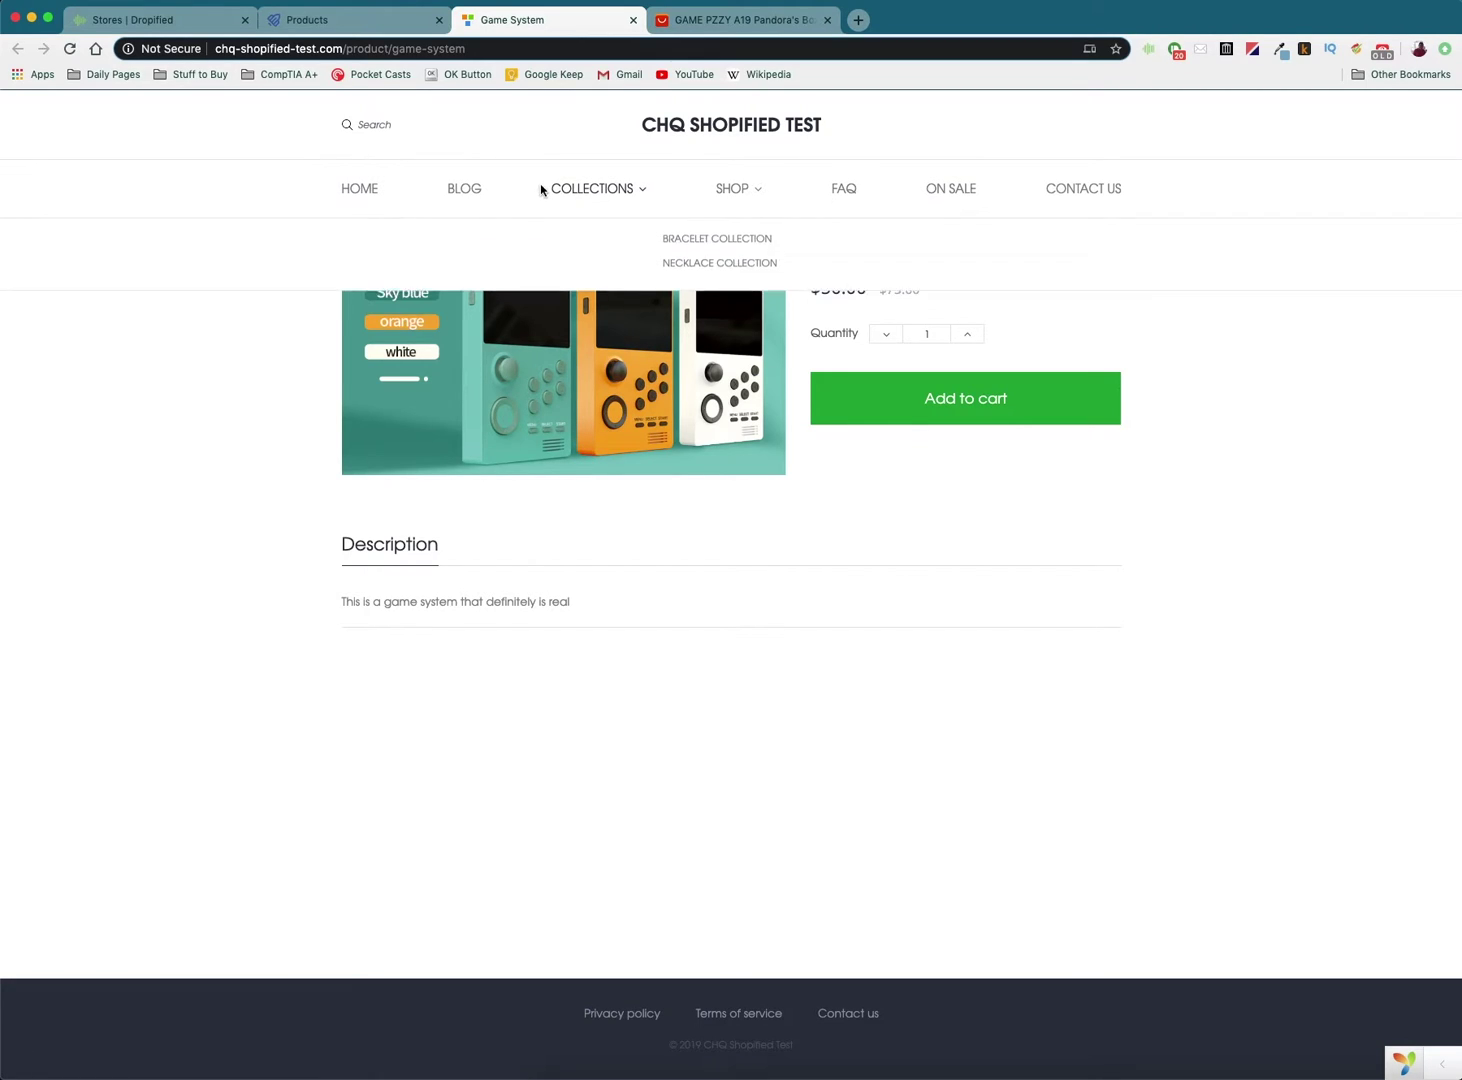
left_click(633, 20)
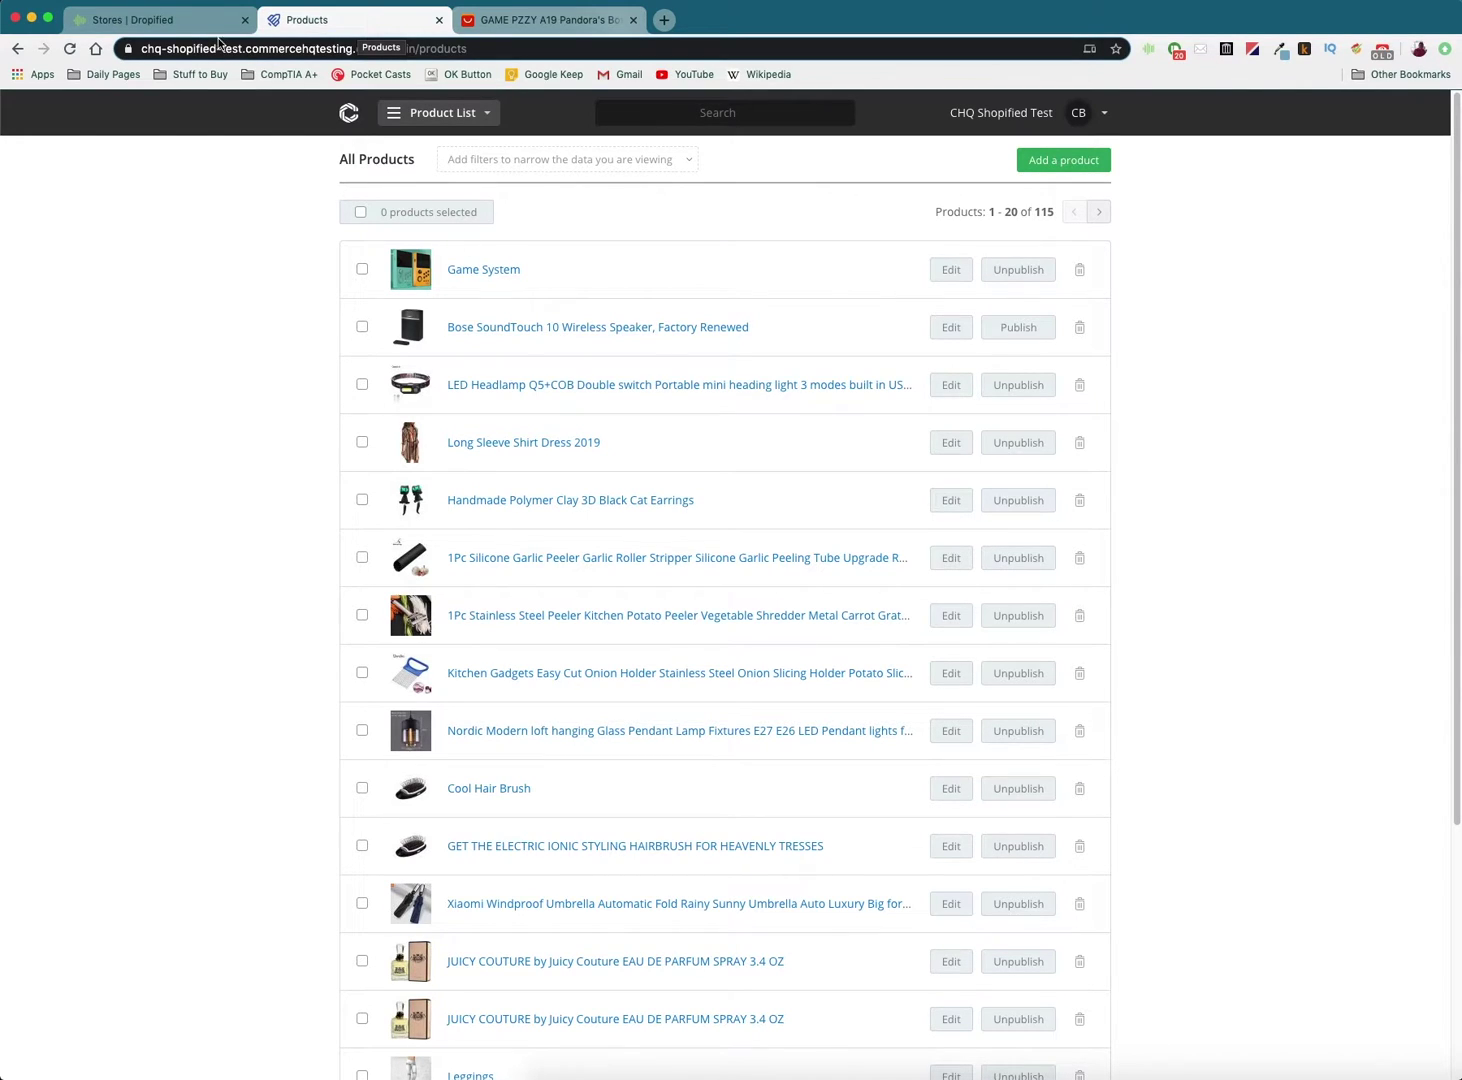
In Dropified, show Saved Products for the Great Products By Us store.
left_click(144, 22)
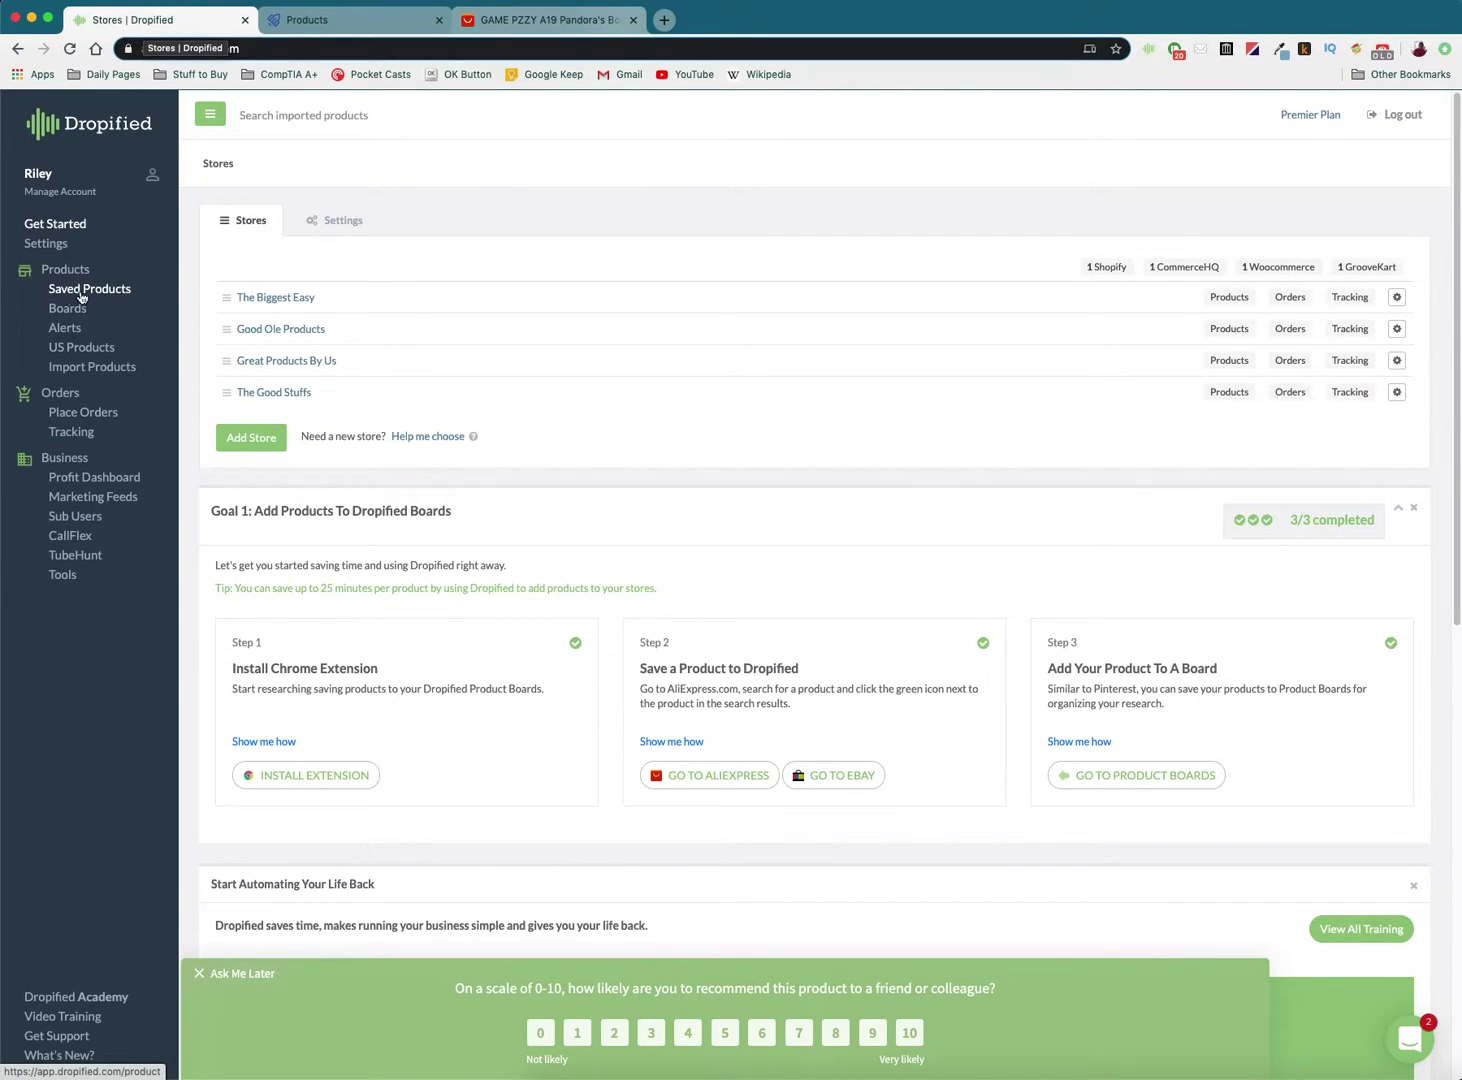
left_click(99, 295)
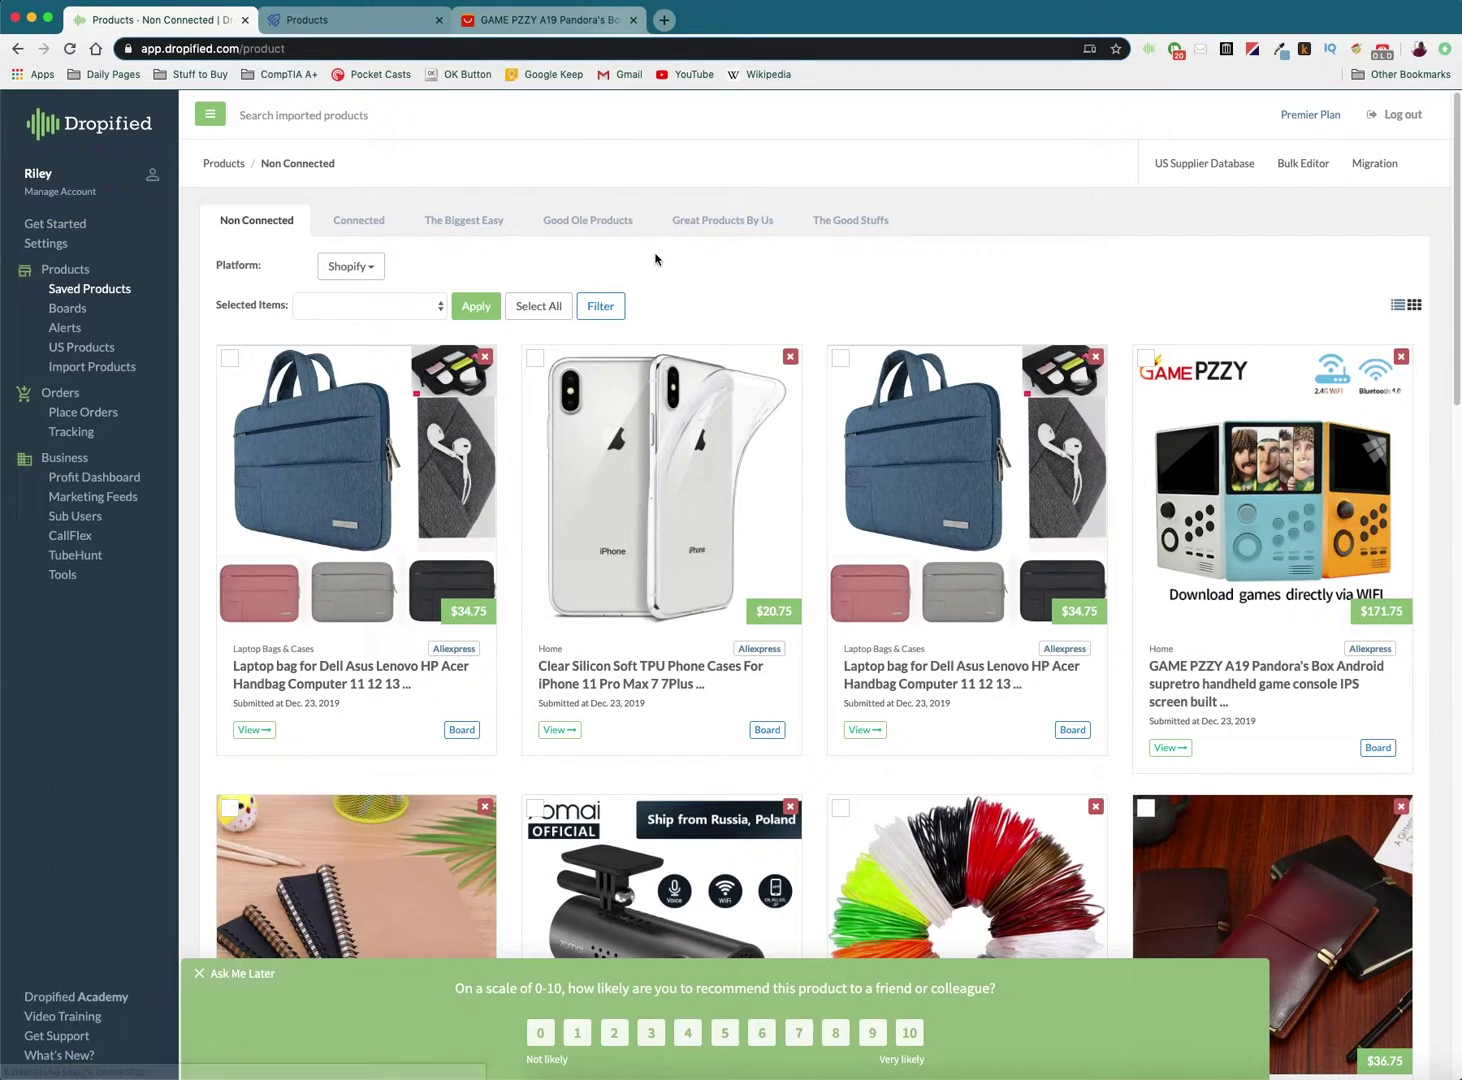
left_click(742, 229)
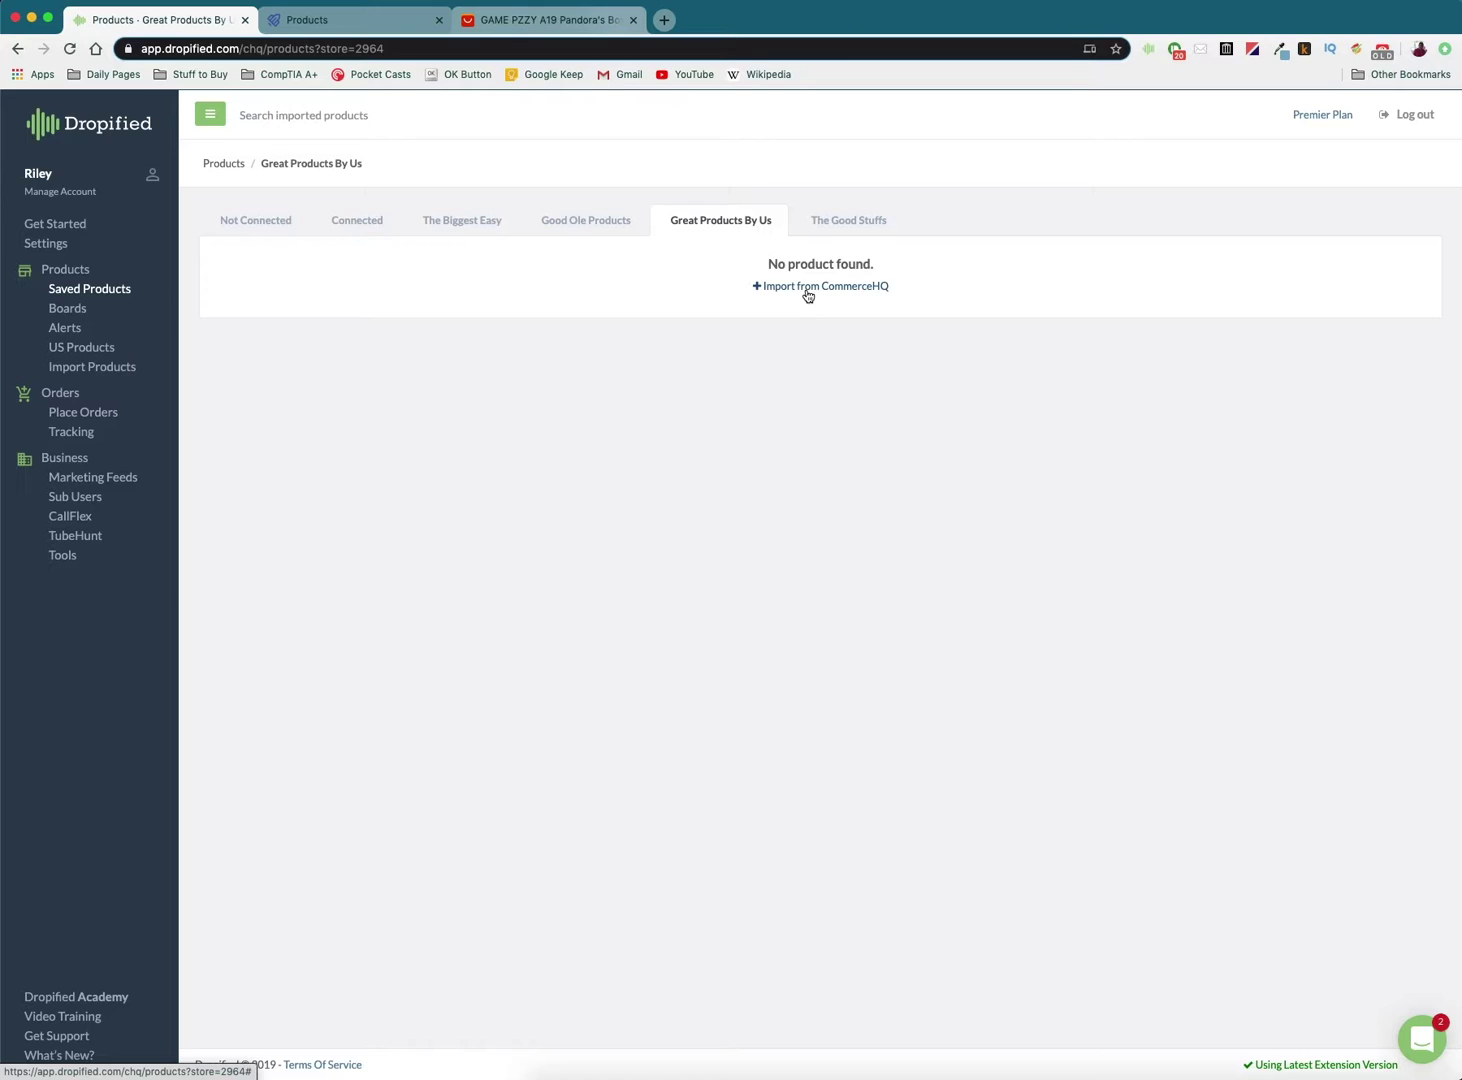
Start a CommerceHQ import with Game System as the selected product.
left_click(808, 292)
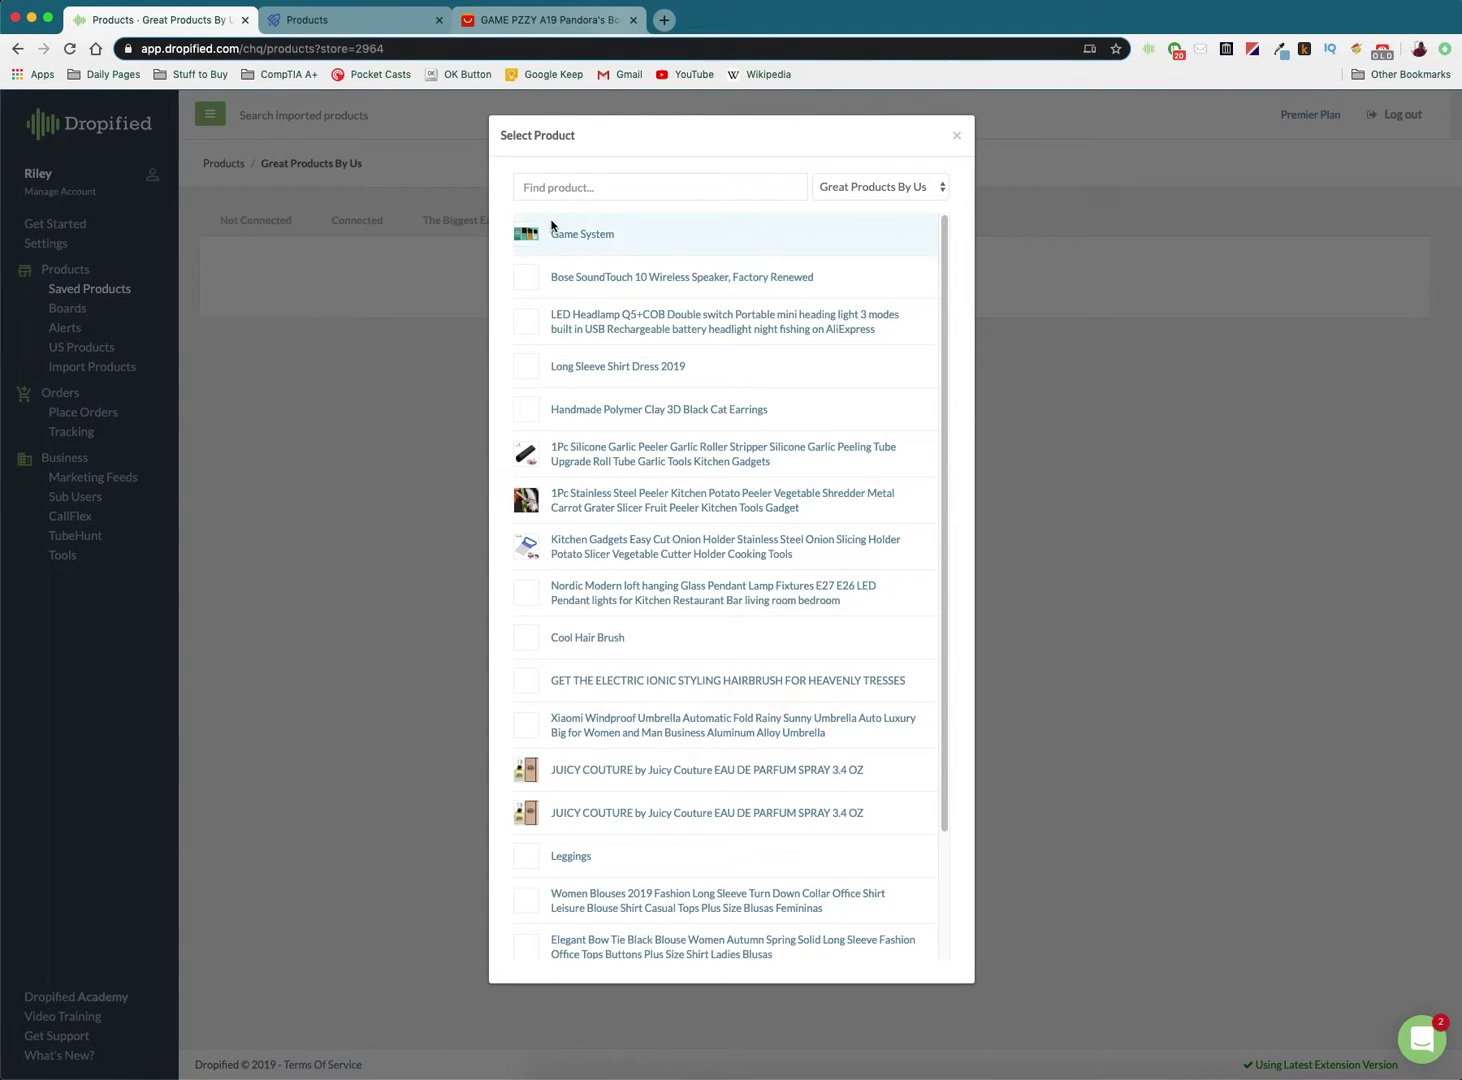
left_click(576, 237)
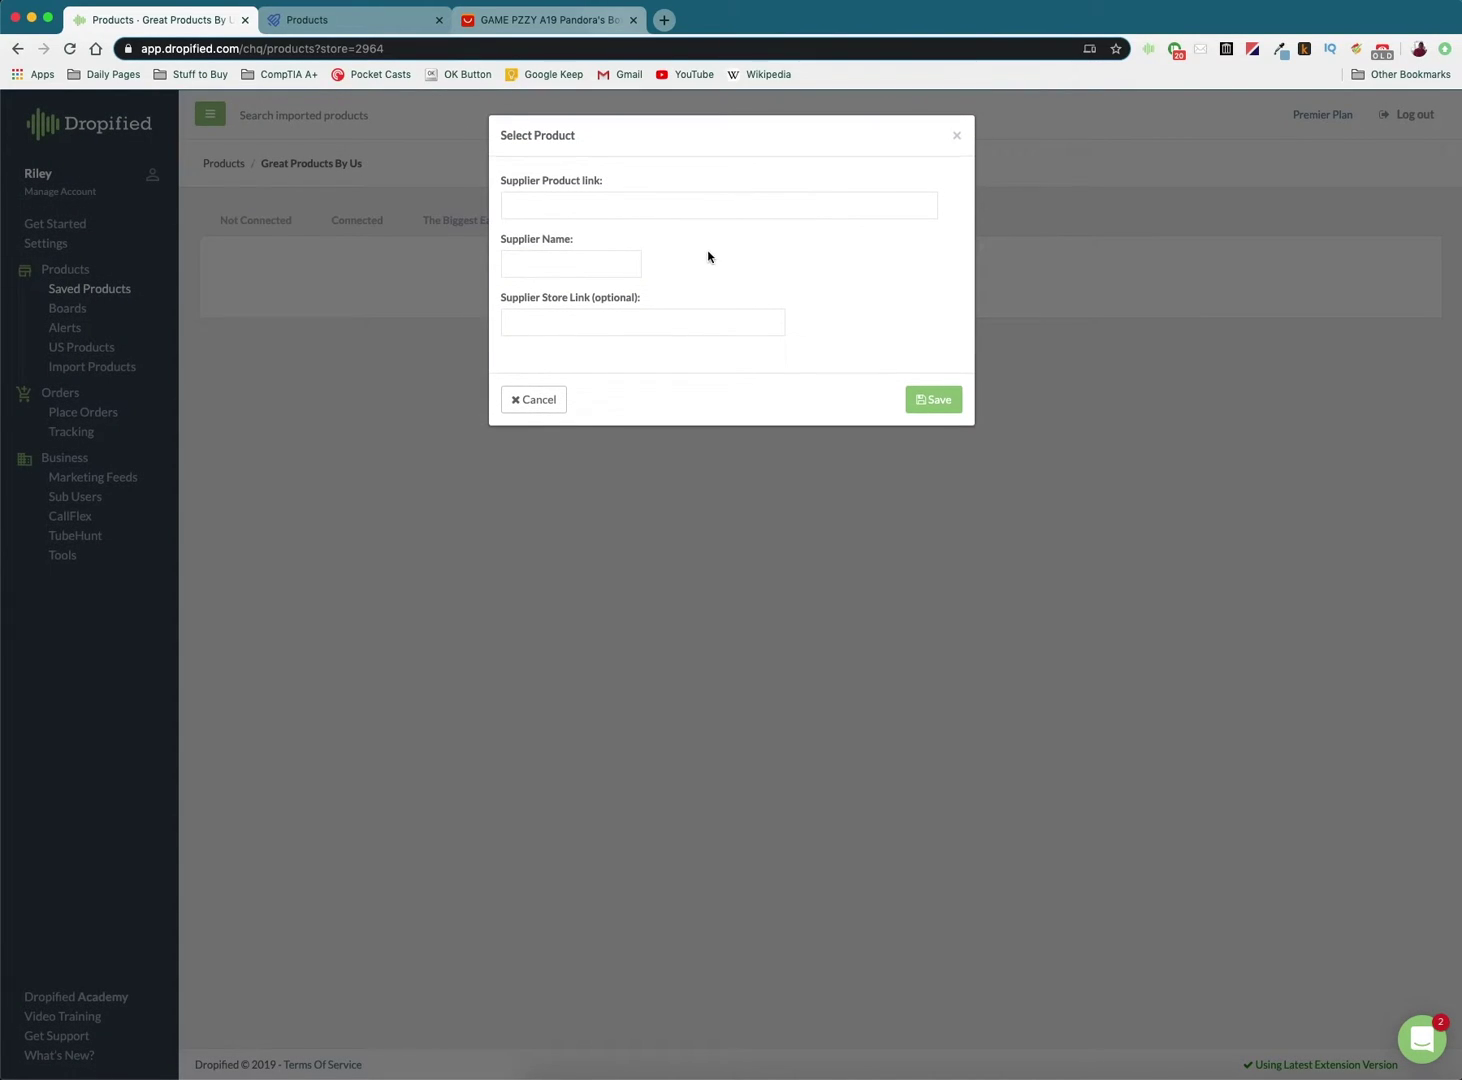
left_click_drag(503, 185, 622, 185)
left_click(624, 186)
Link the AliExpress PZZY Trading listing URL as Game System's supplier and save.
left_click(519, 22)
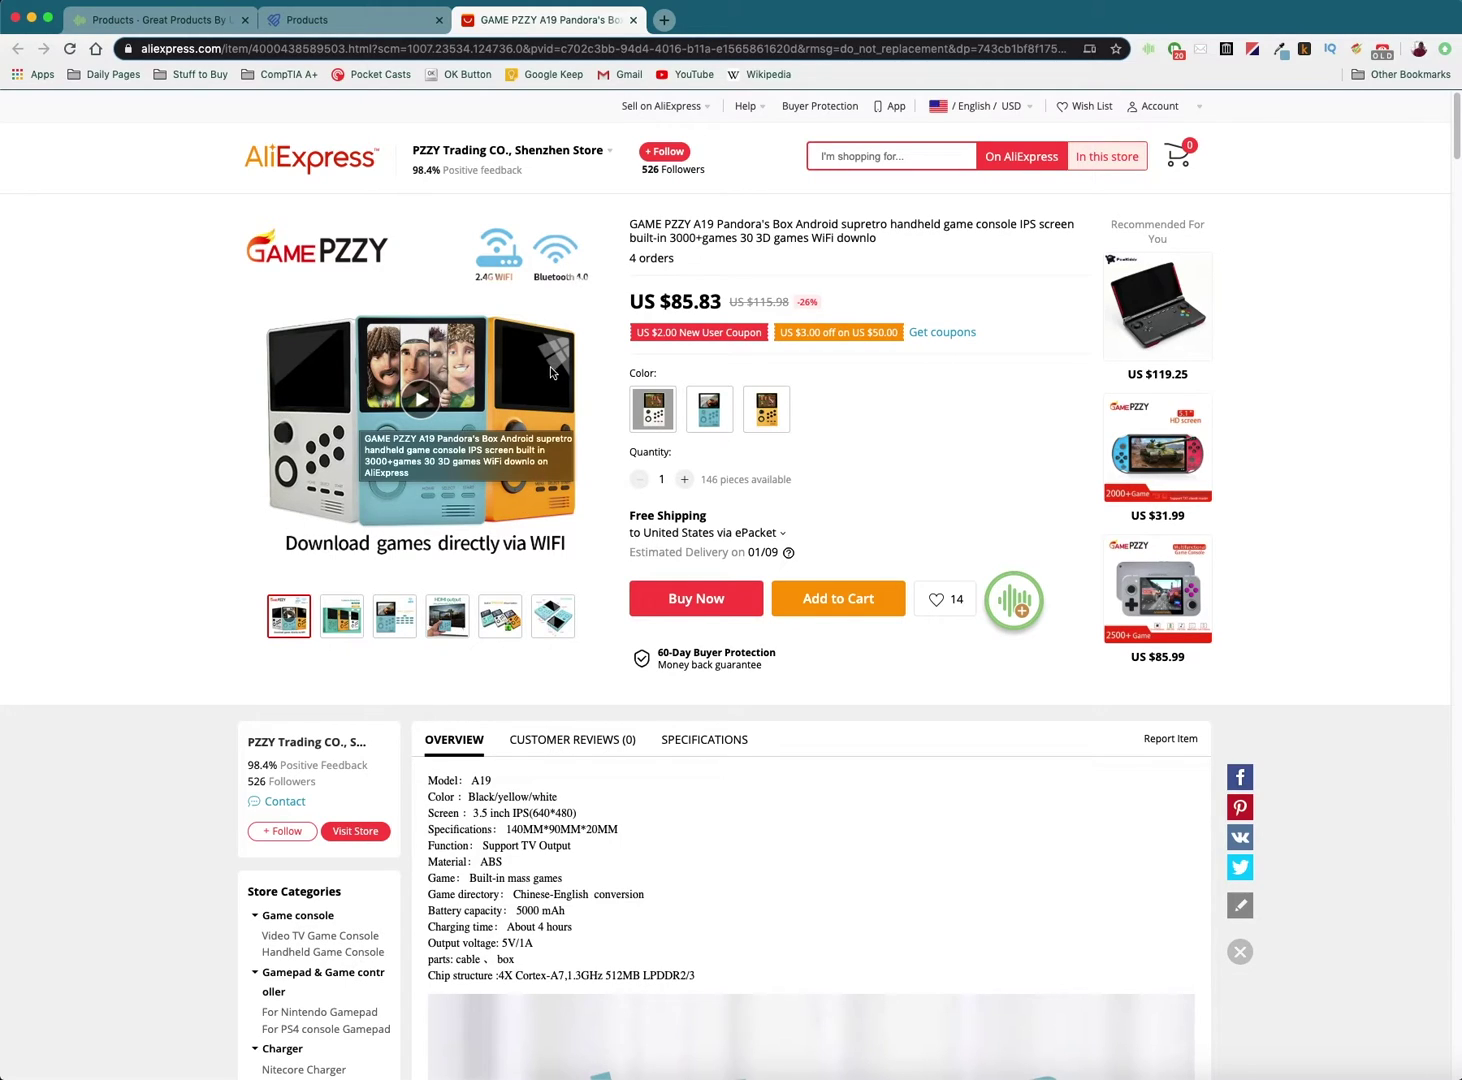
mouse_move(340, 616)
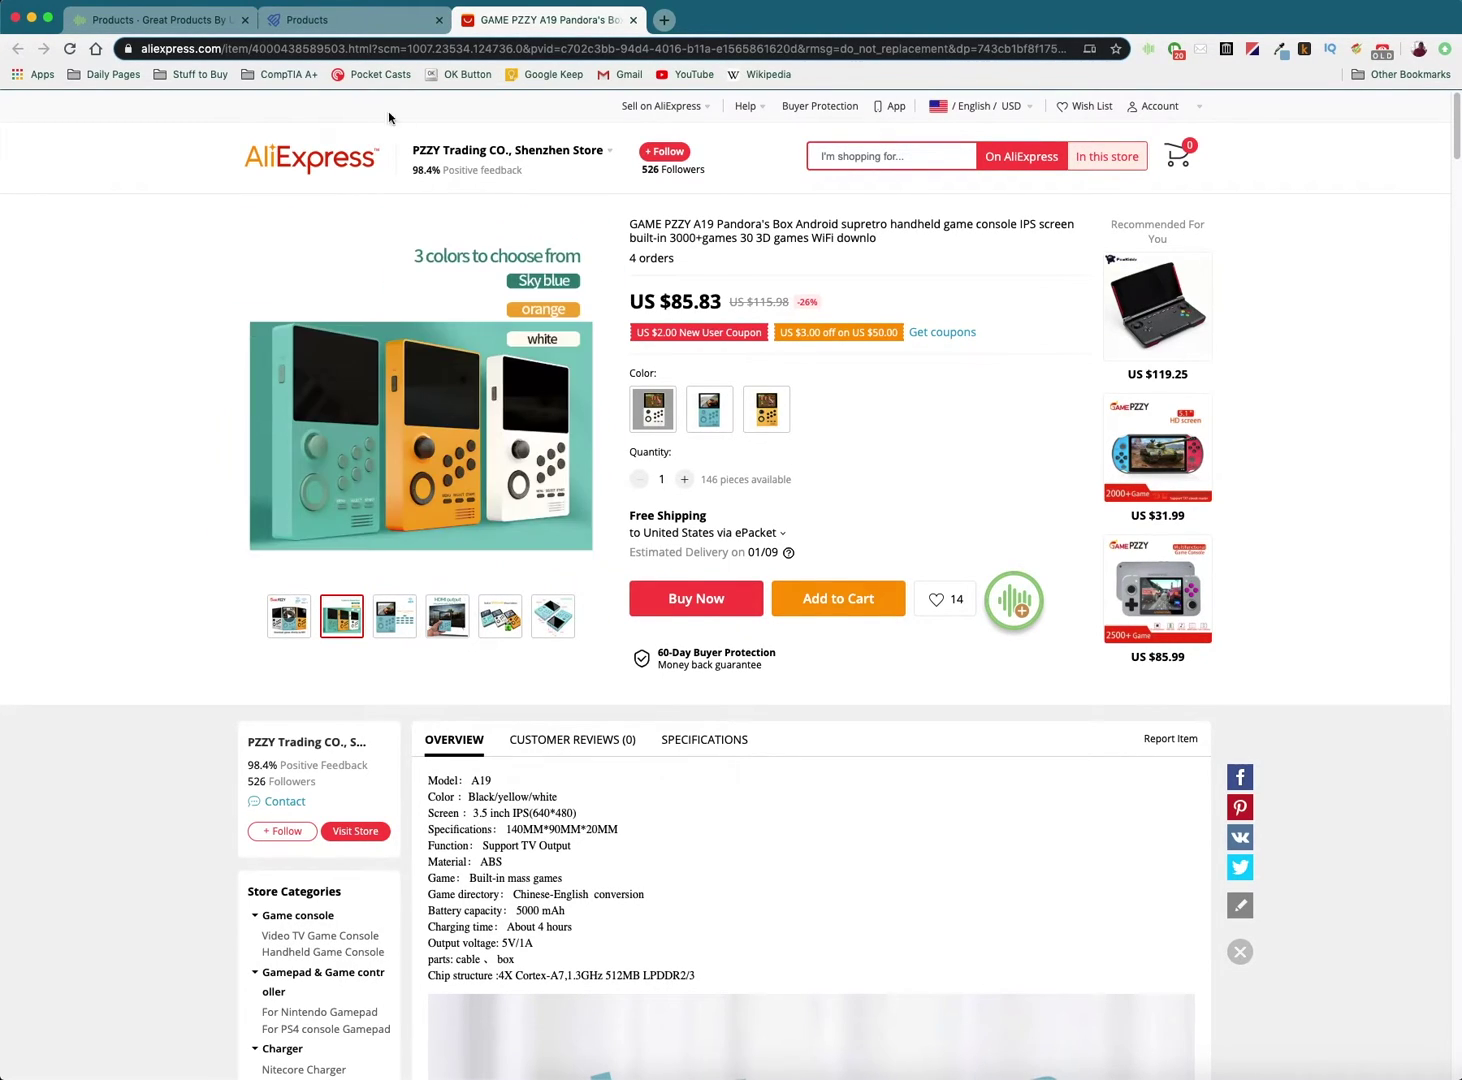
left_click(366, 50)
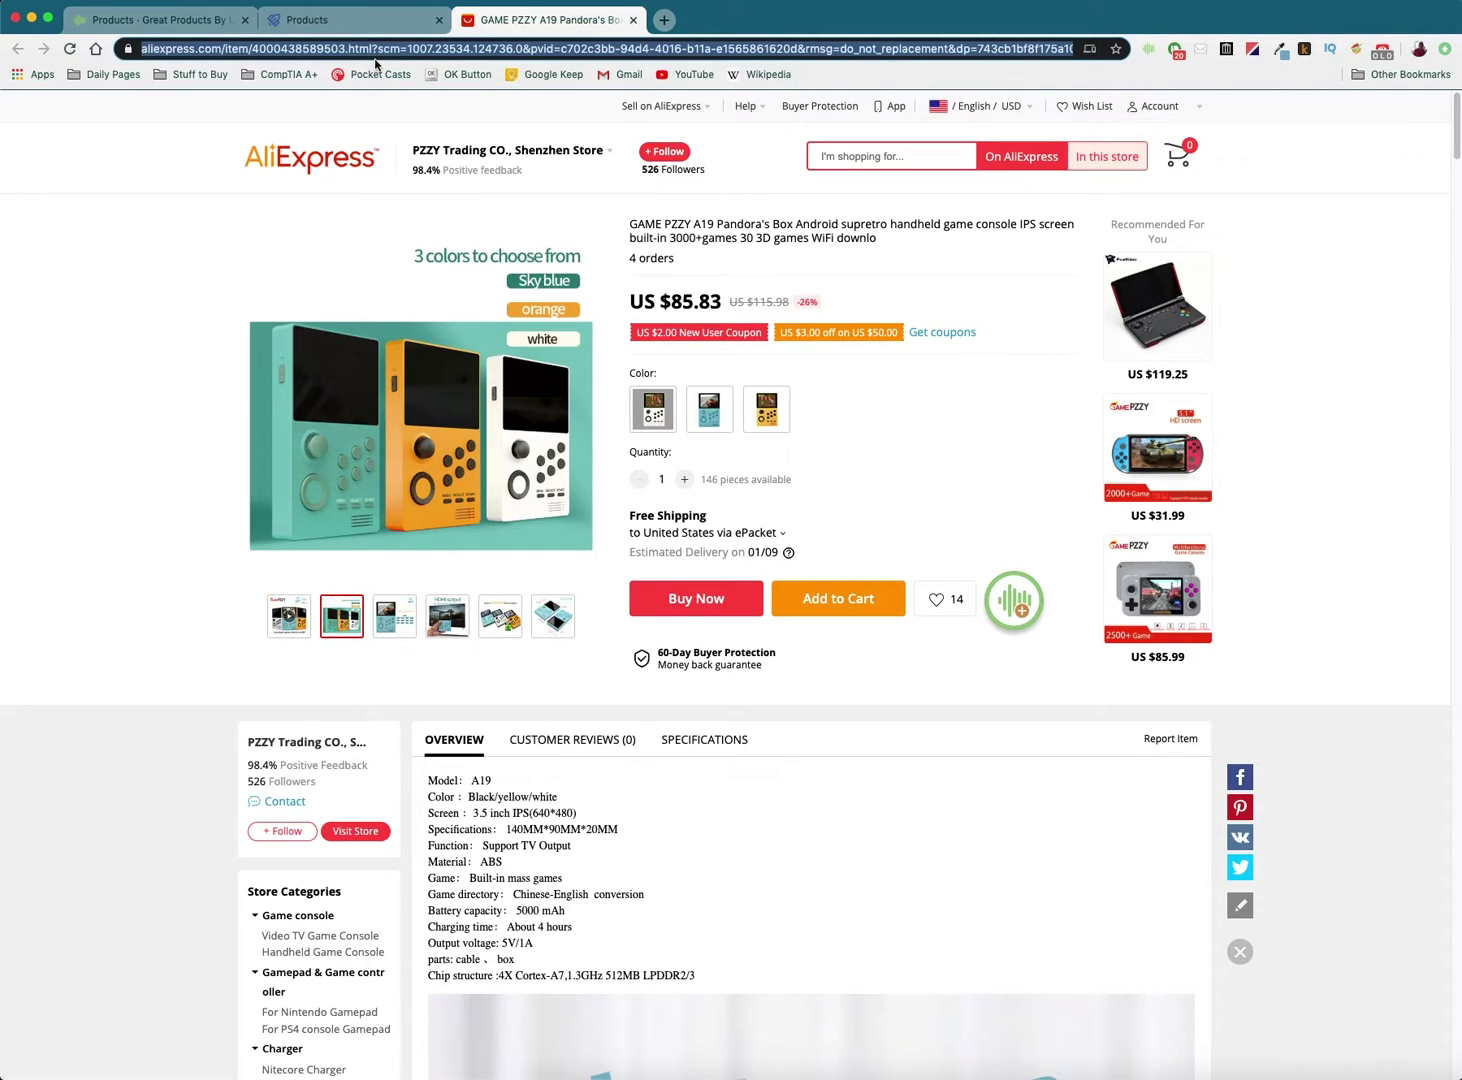
left_click(177, 29)
left_click(599, 197)
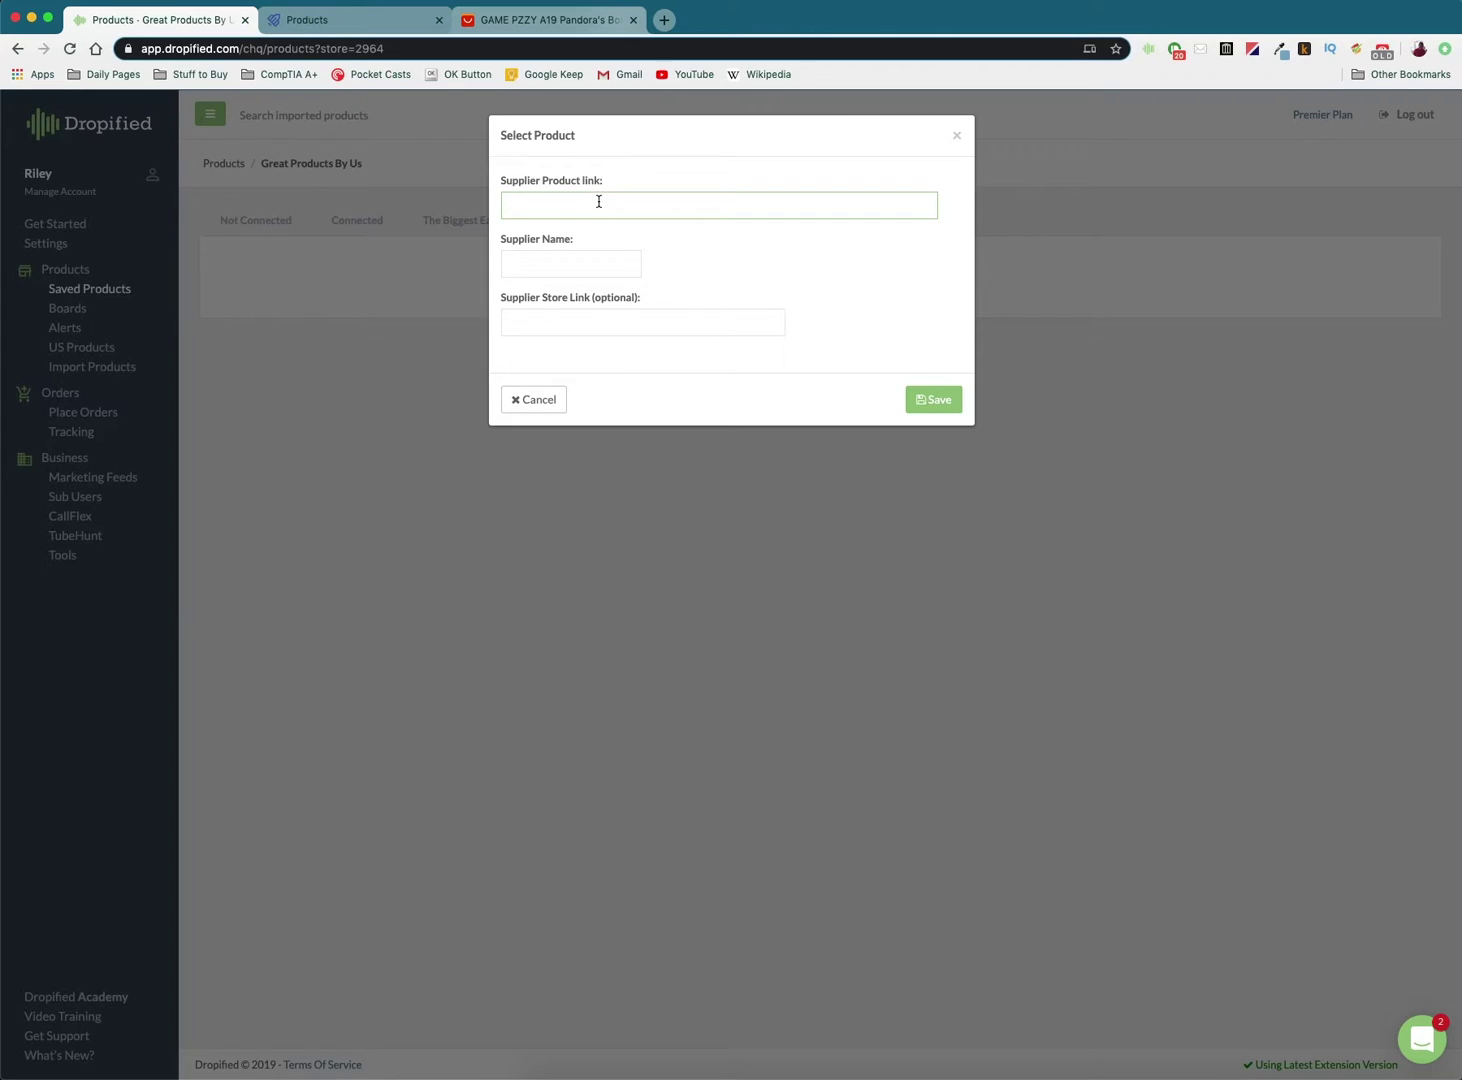
key("super+v")
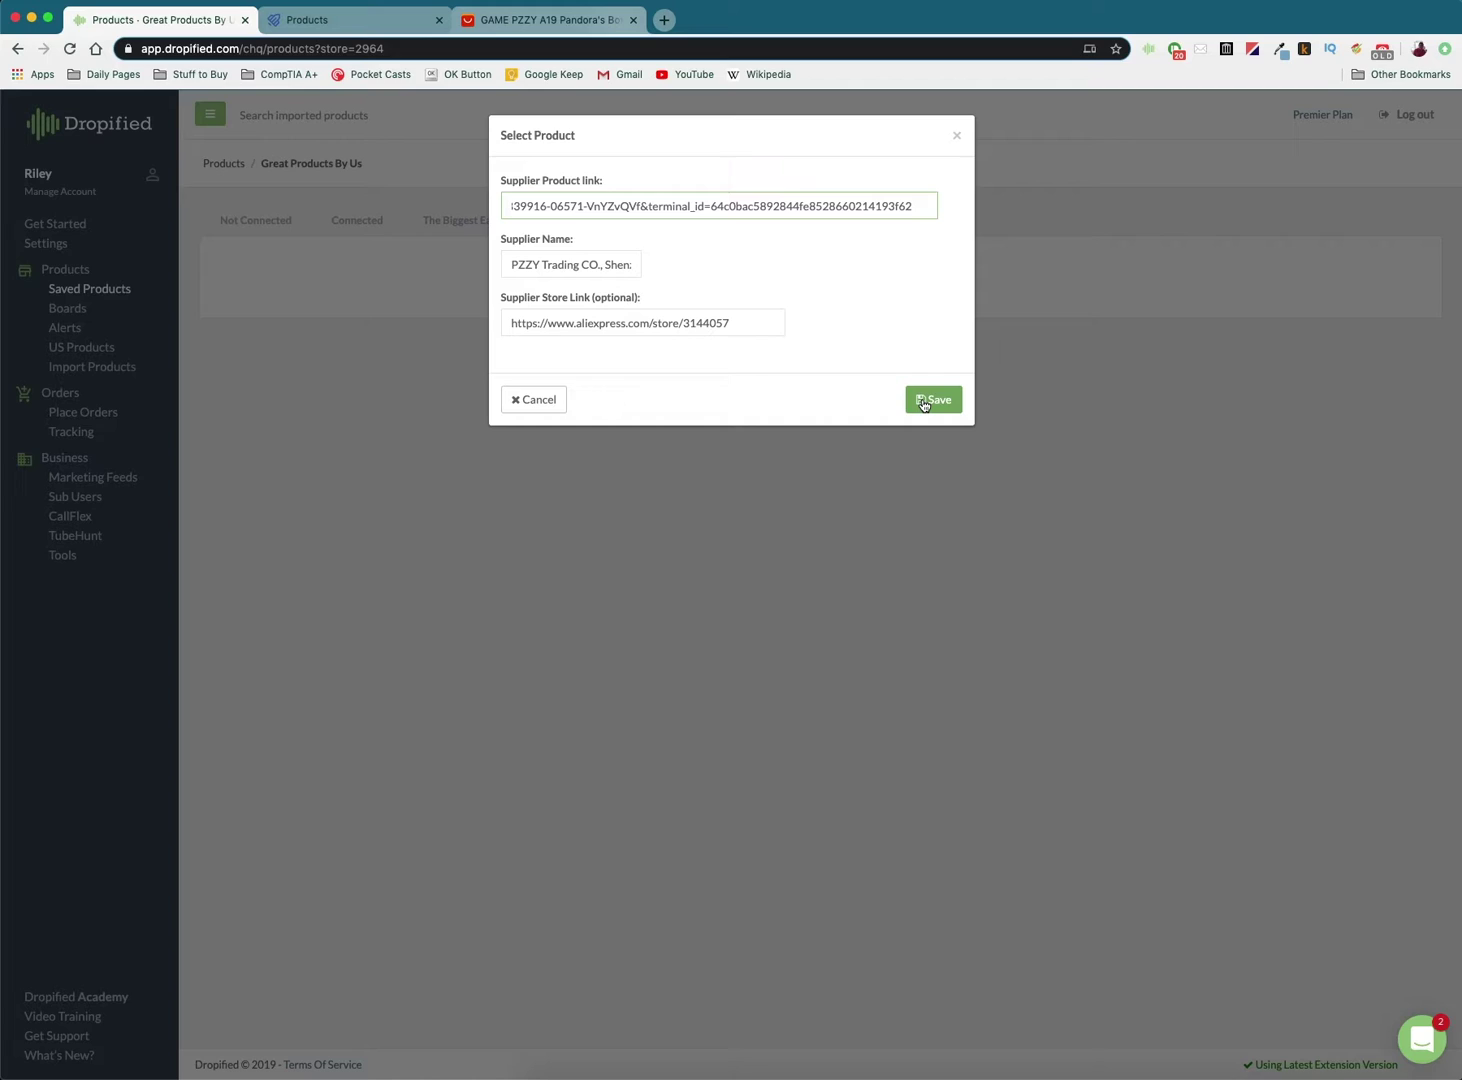
left_click(923, 401)
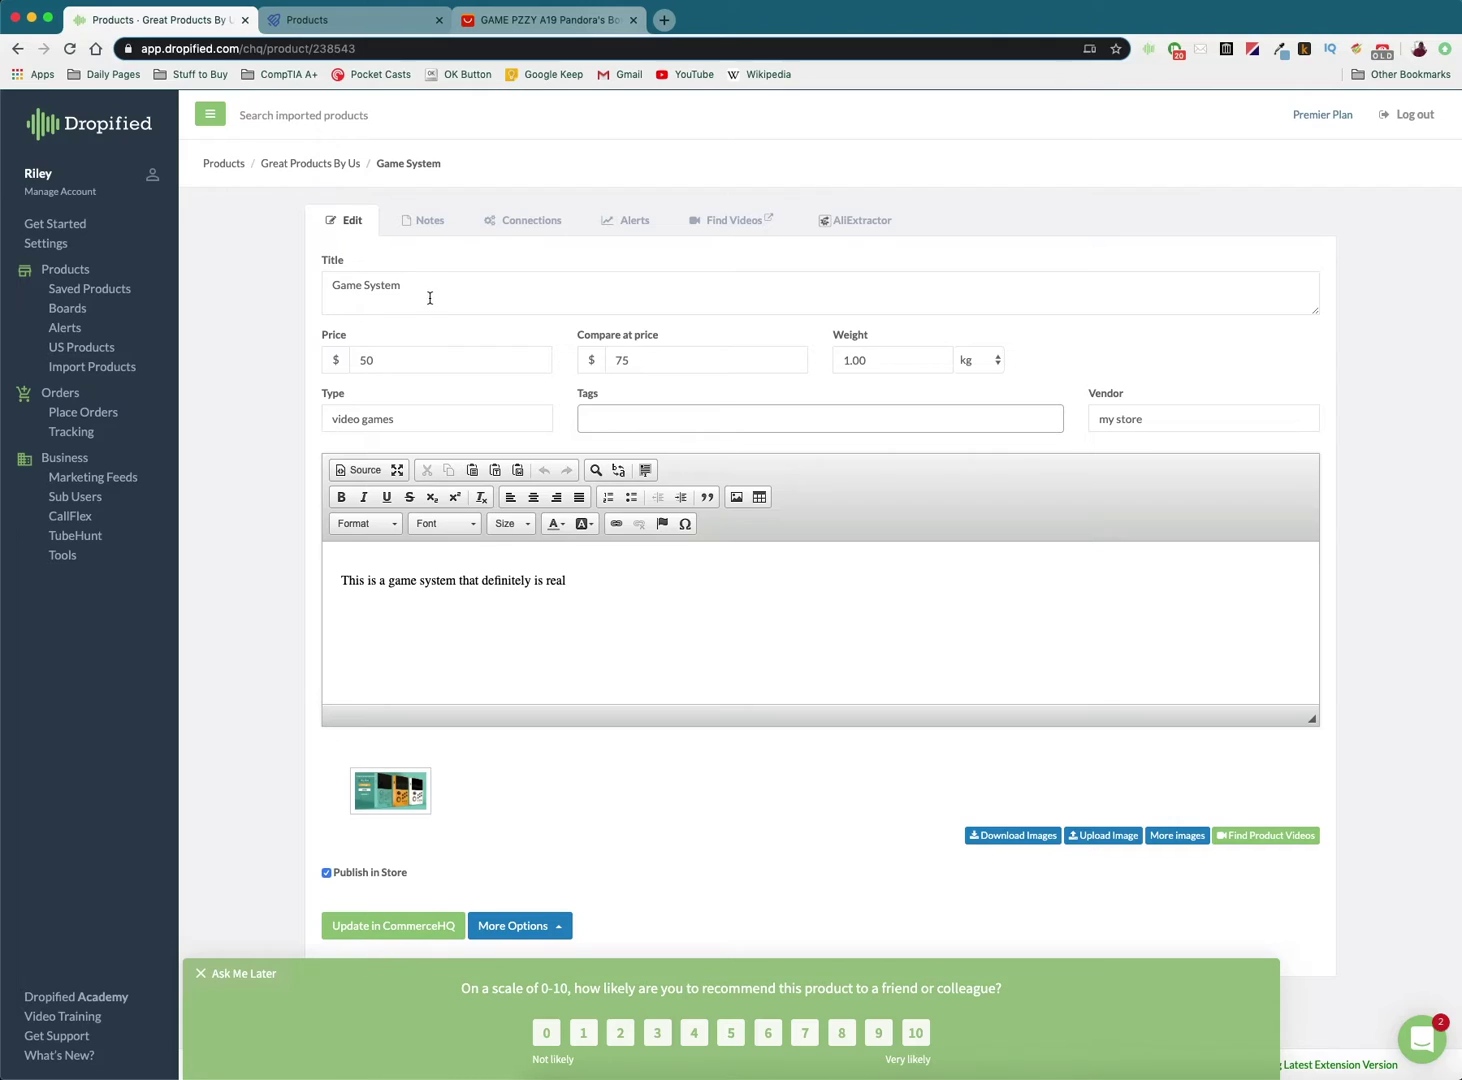
Retitle Game System 'The Most Excellent Game System of All Time and Other' and update CommerceHQ.
left_click_drag(427, 296, 299, 294)
type("The Most Excellent G")
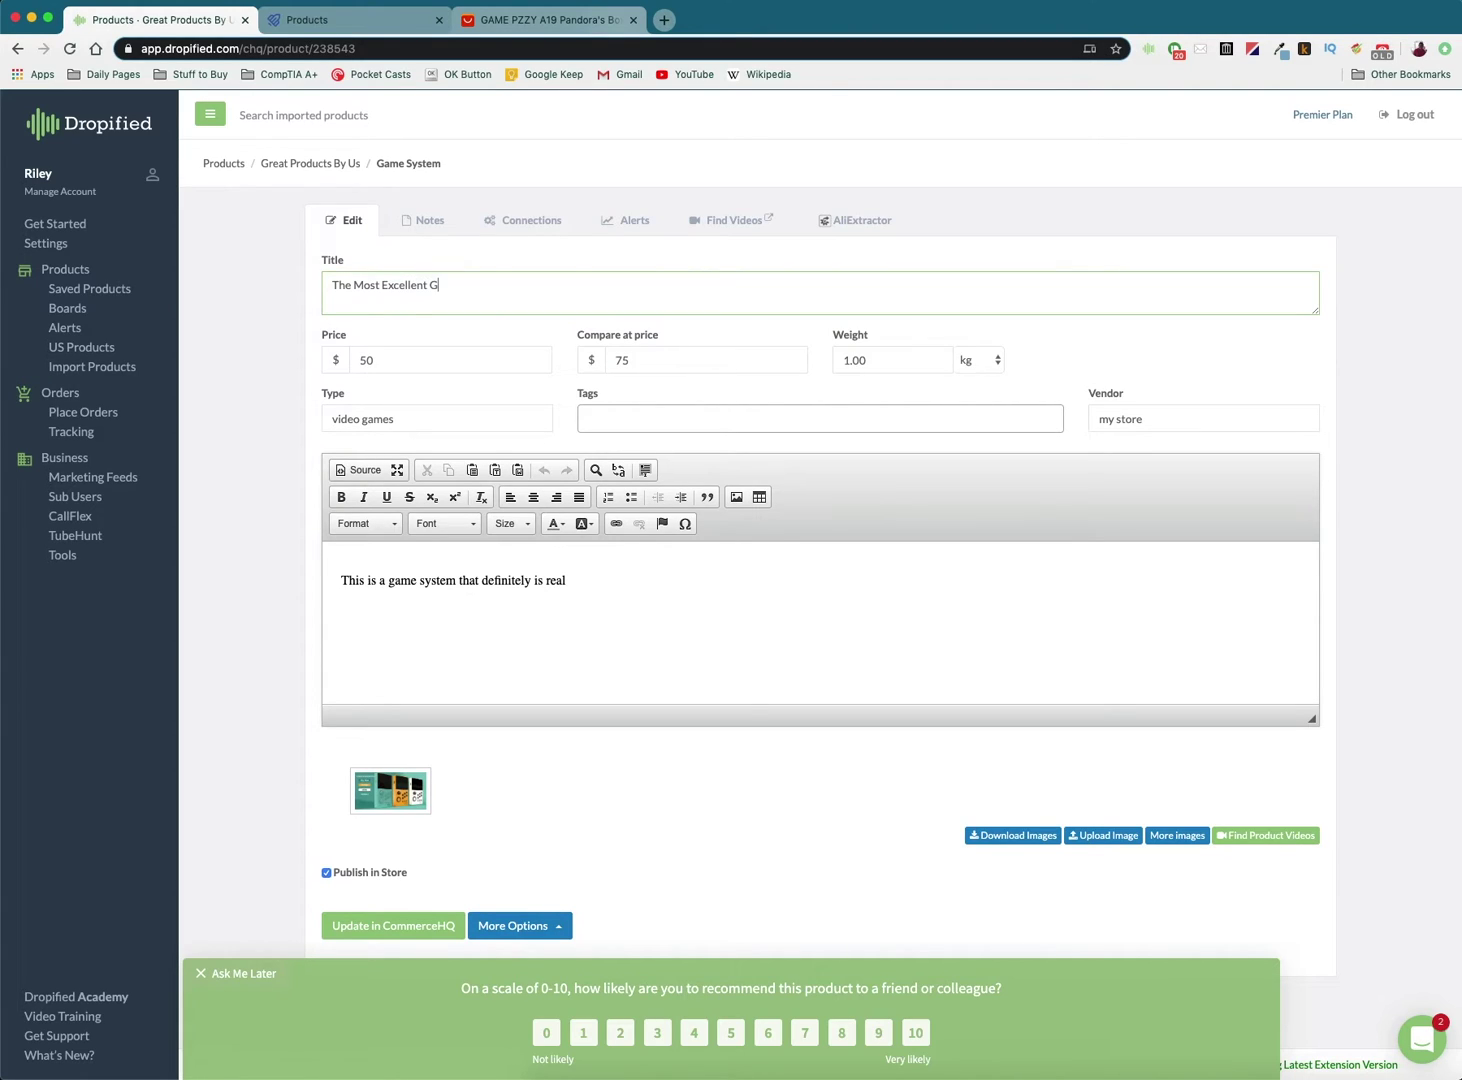
type("ame System of All Time an")
type("d Other")
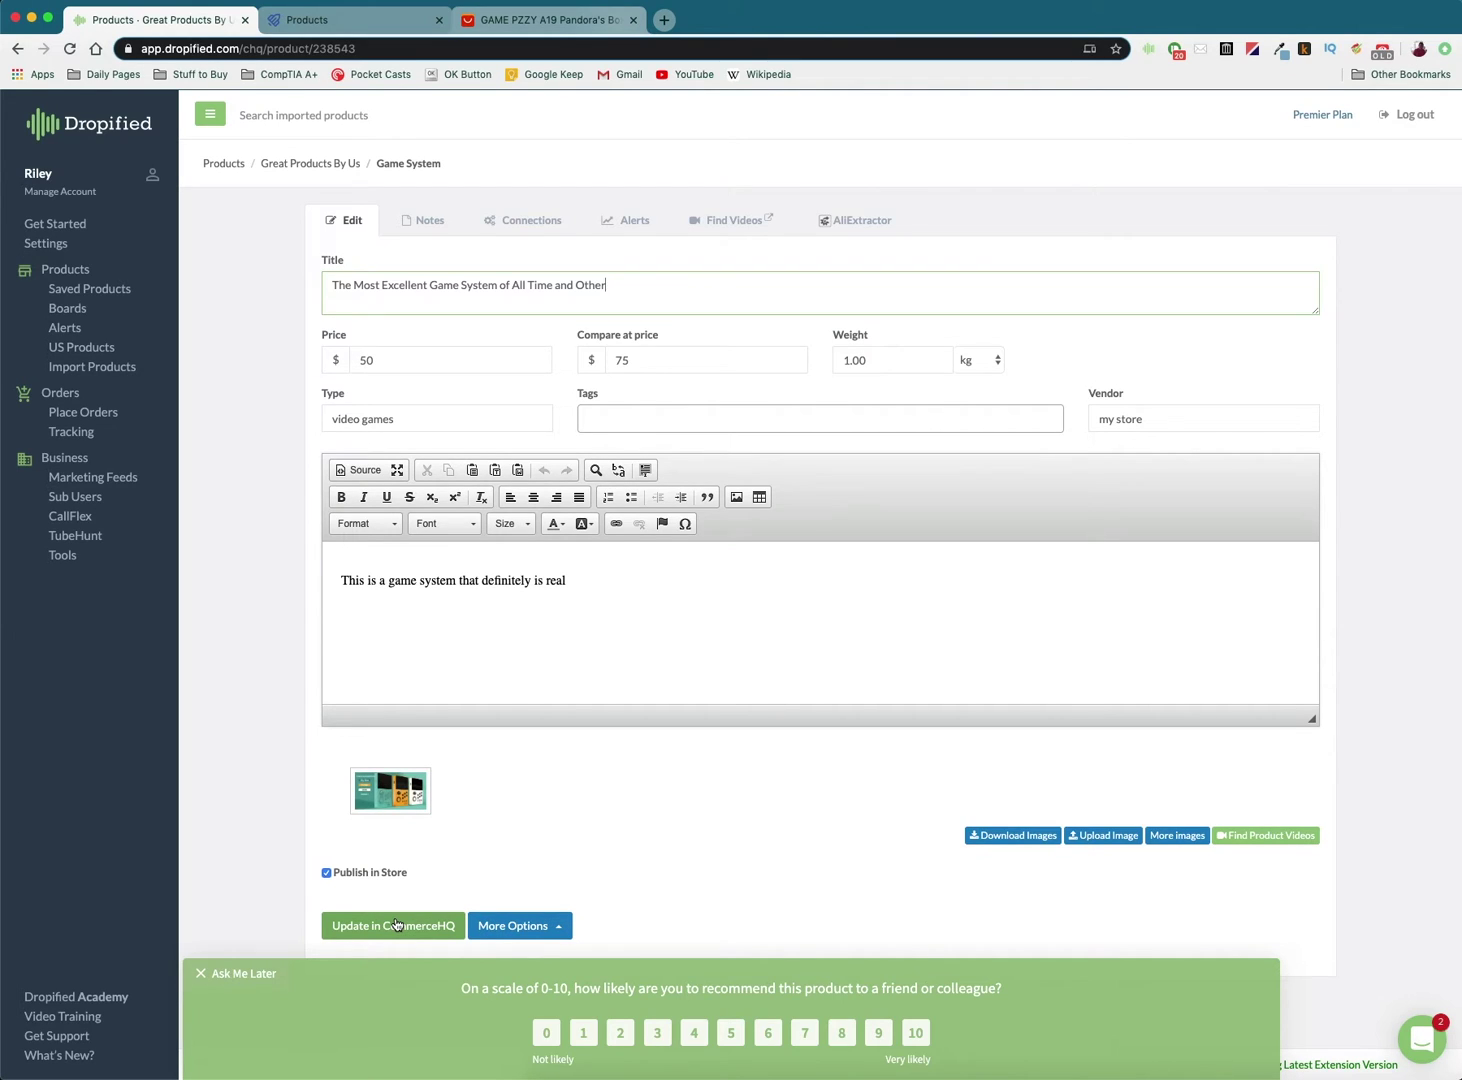
left_click(381, 934)
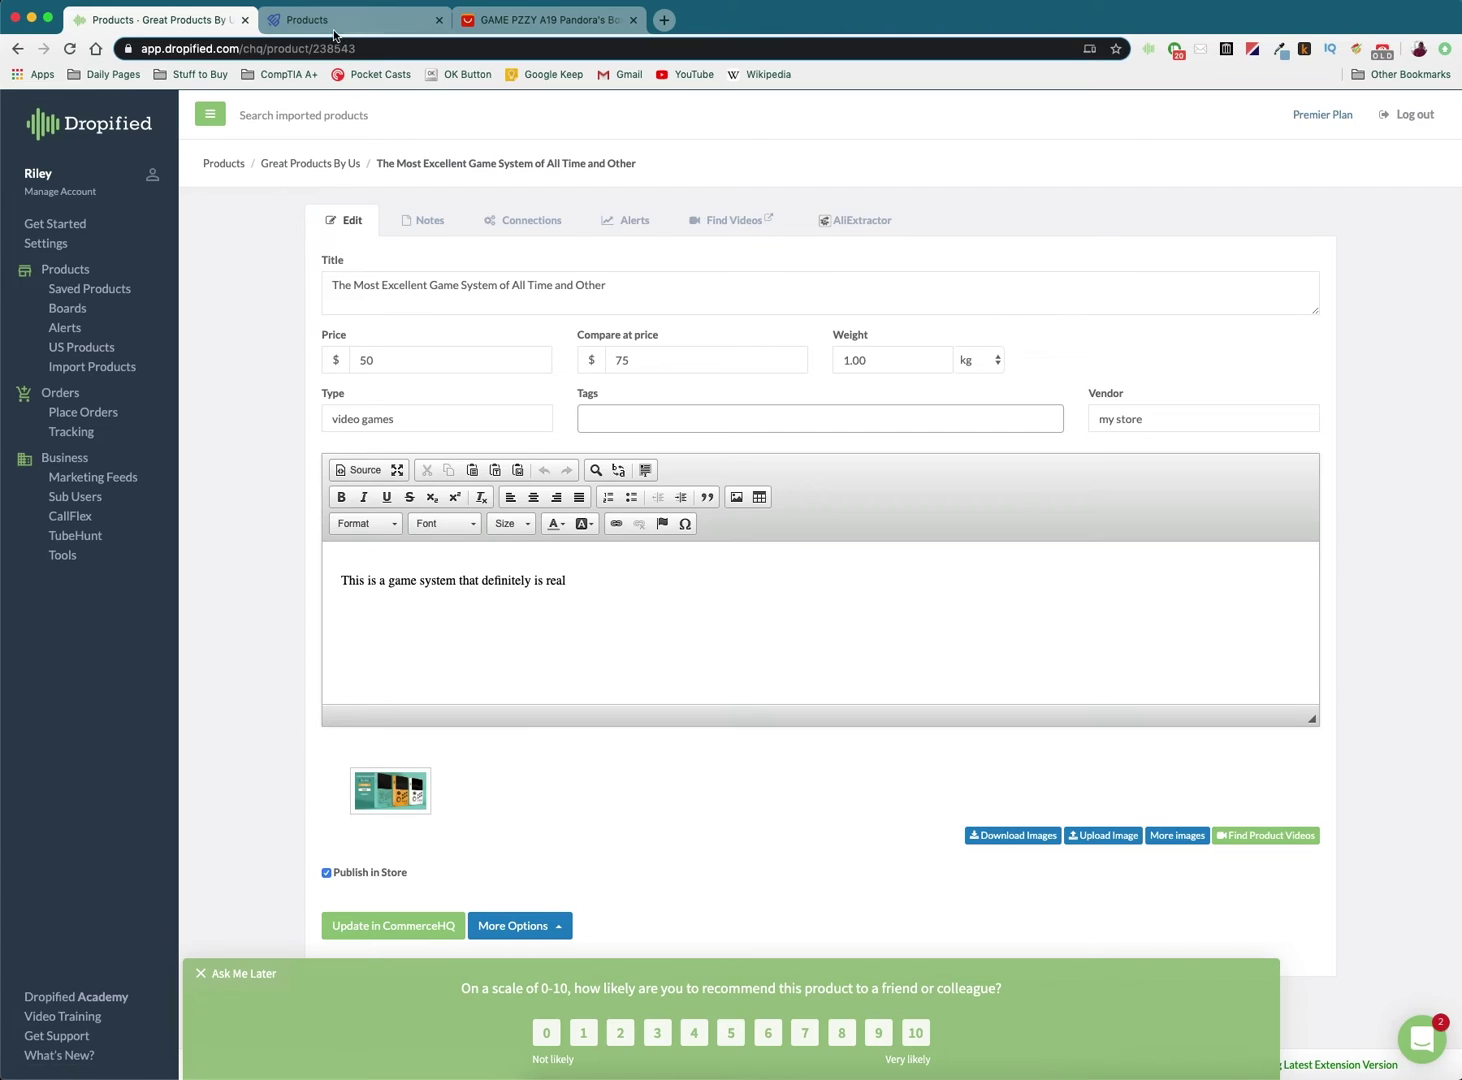
Reload CommerceHQ's product list to confirm the rename, then return to Dropified.
left_click(334, 21)
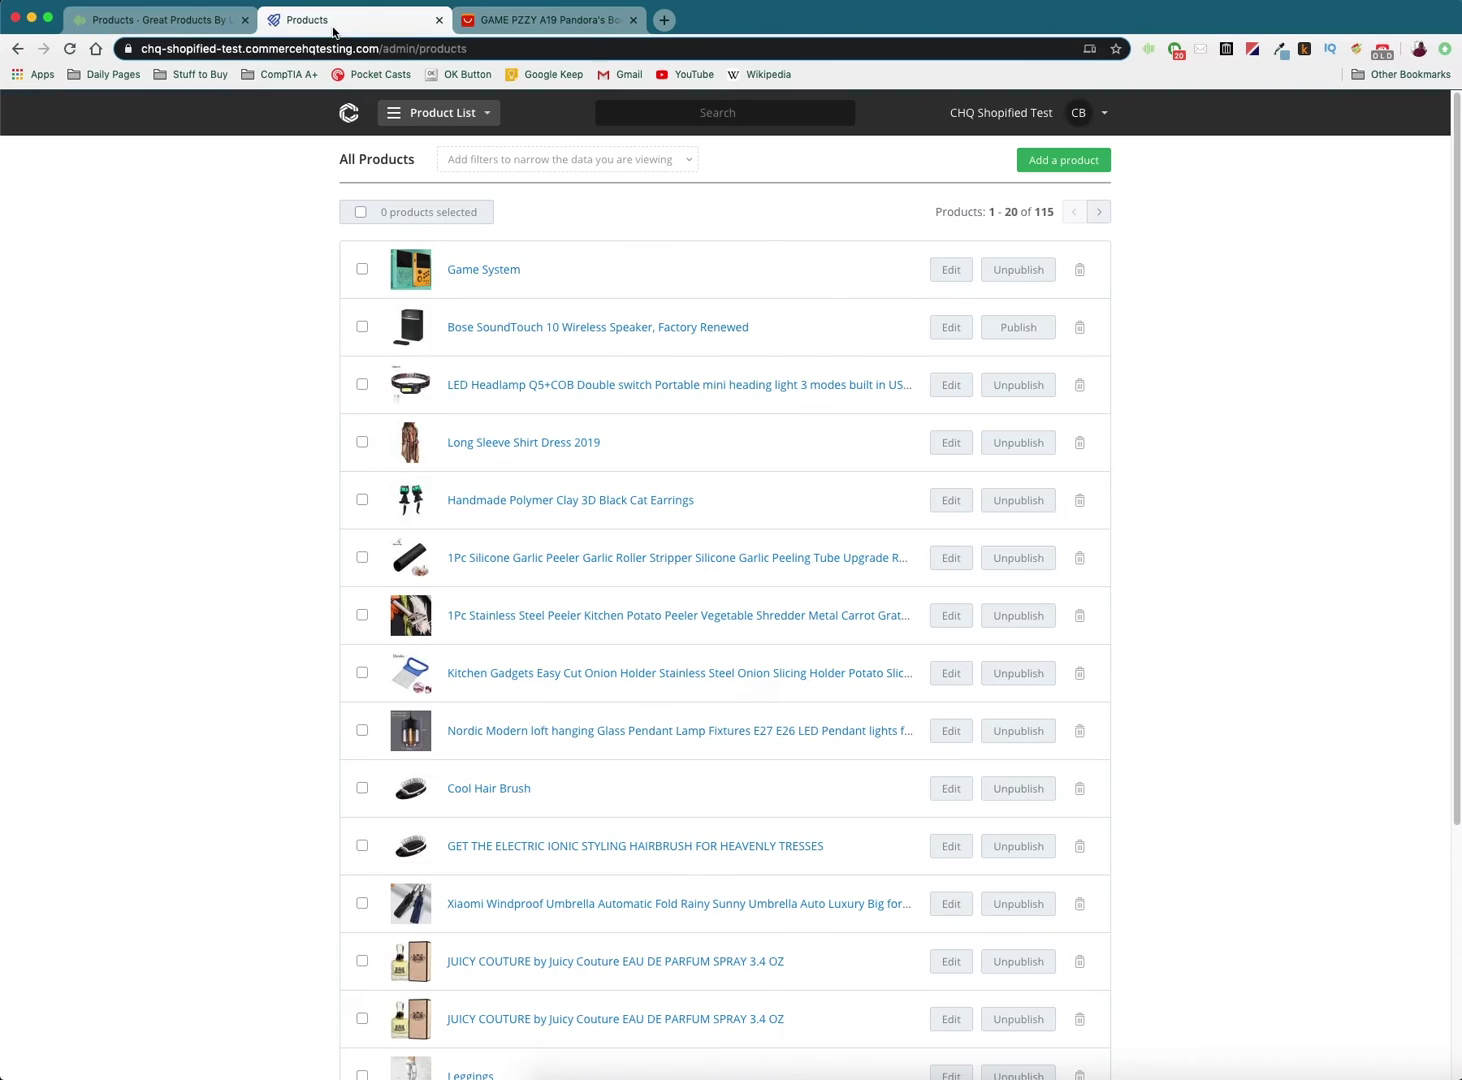
left_click(68, 48)
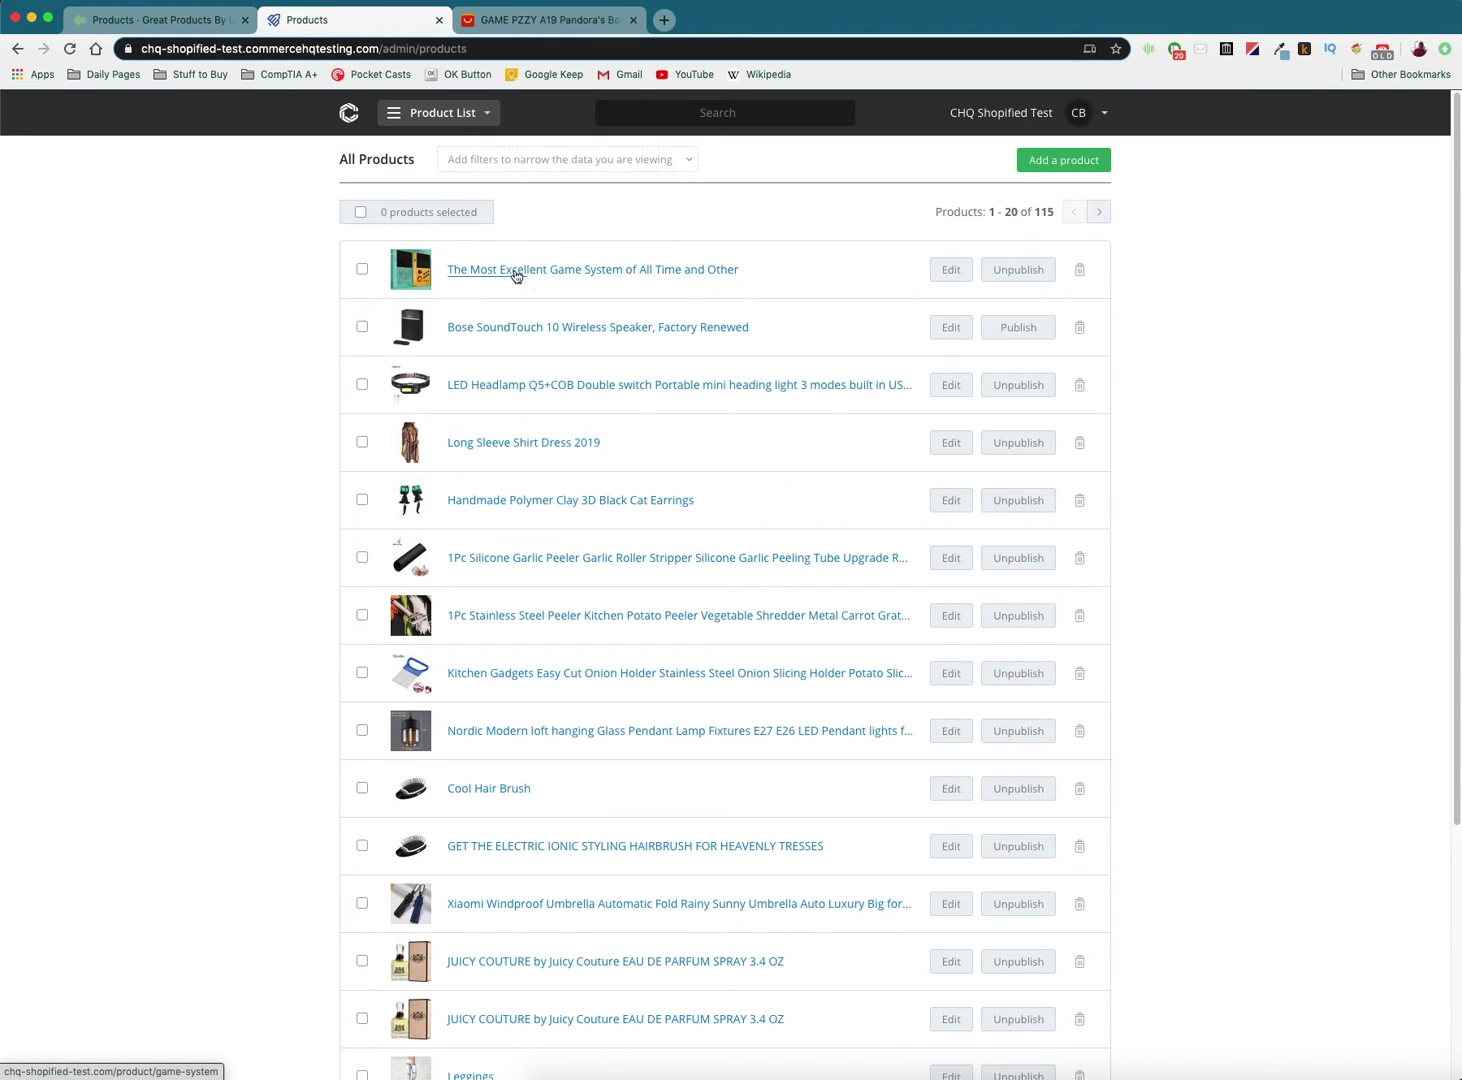
left_click(183, 24)
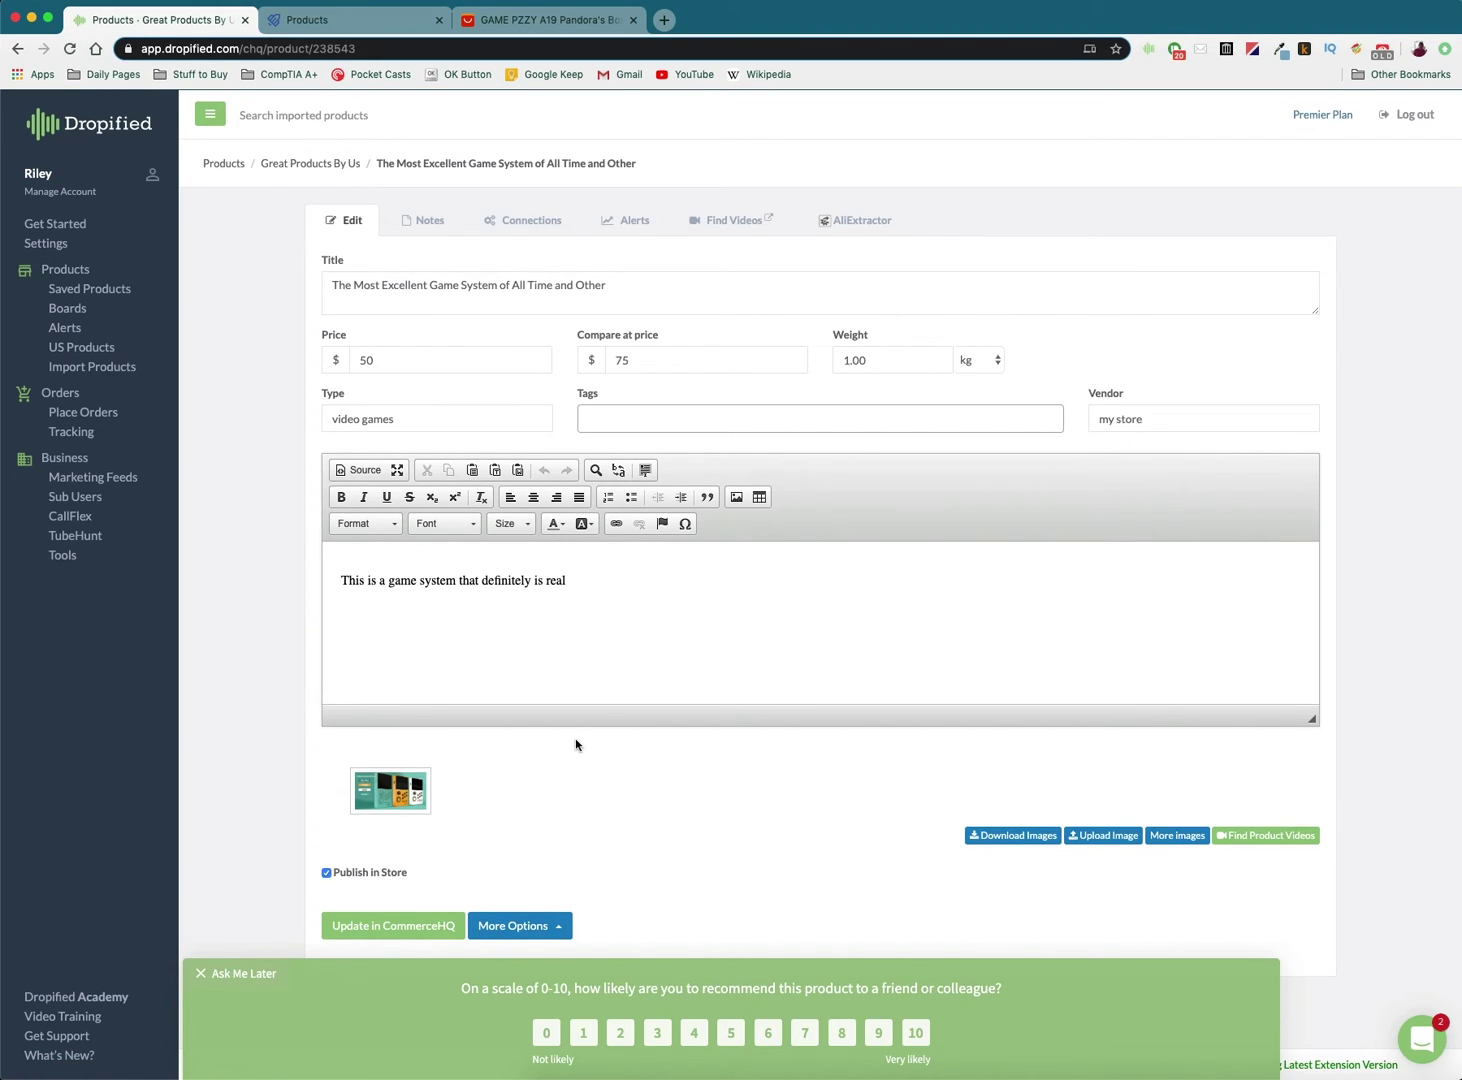
left_click(569, 922)
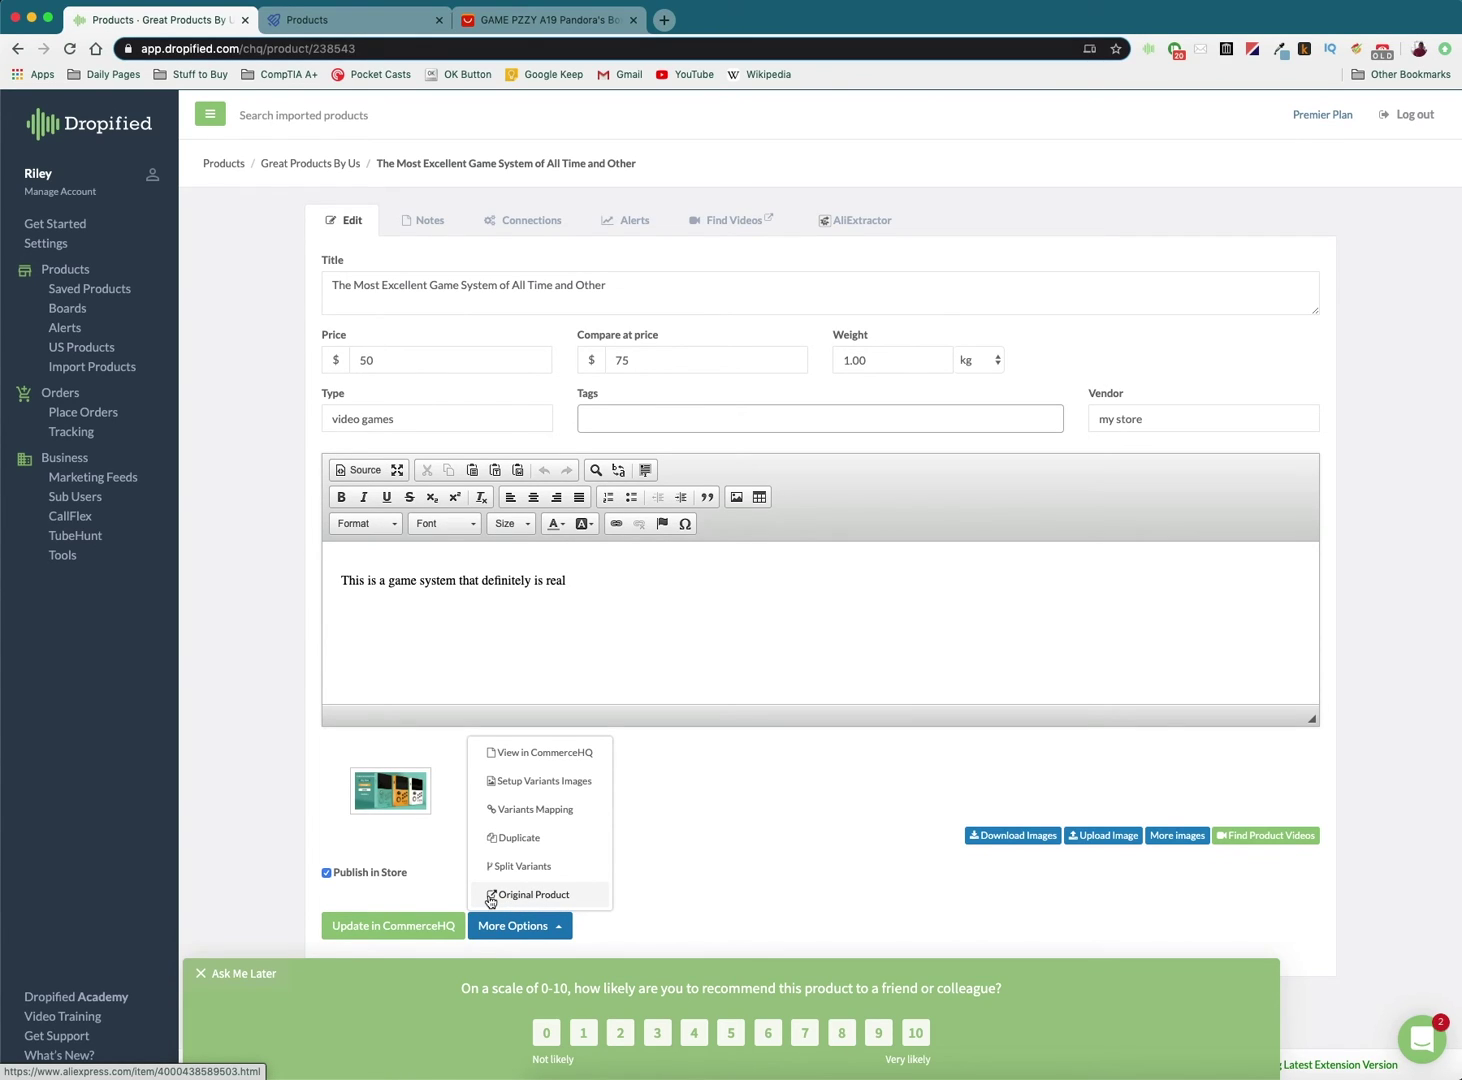
left_click(778, 855)
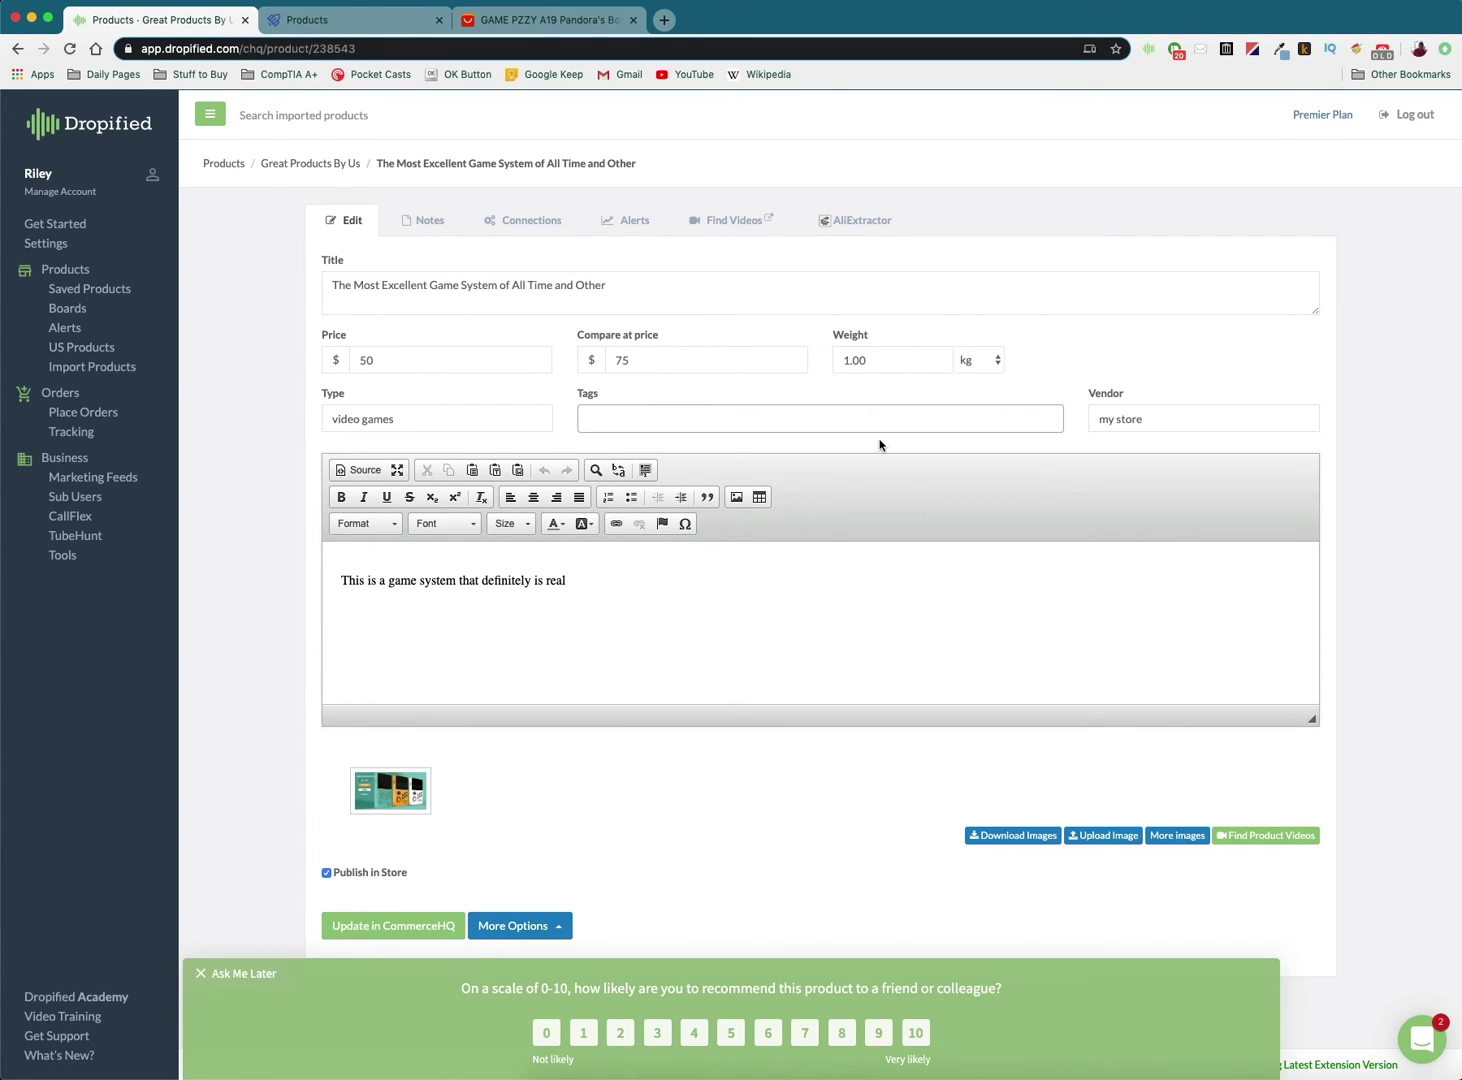